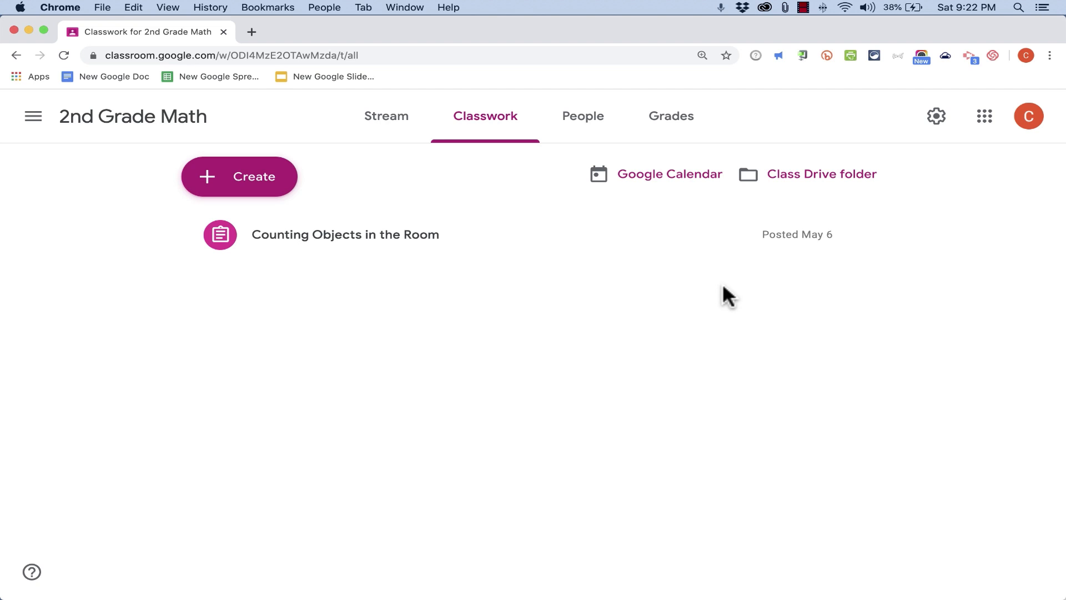
Invite a student to the 2nd Grade Math class by pasting their e-mail address into the invite dialog
{"action": "left_click", "coordinate": [581, 133]}
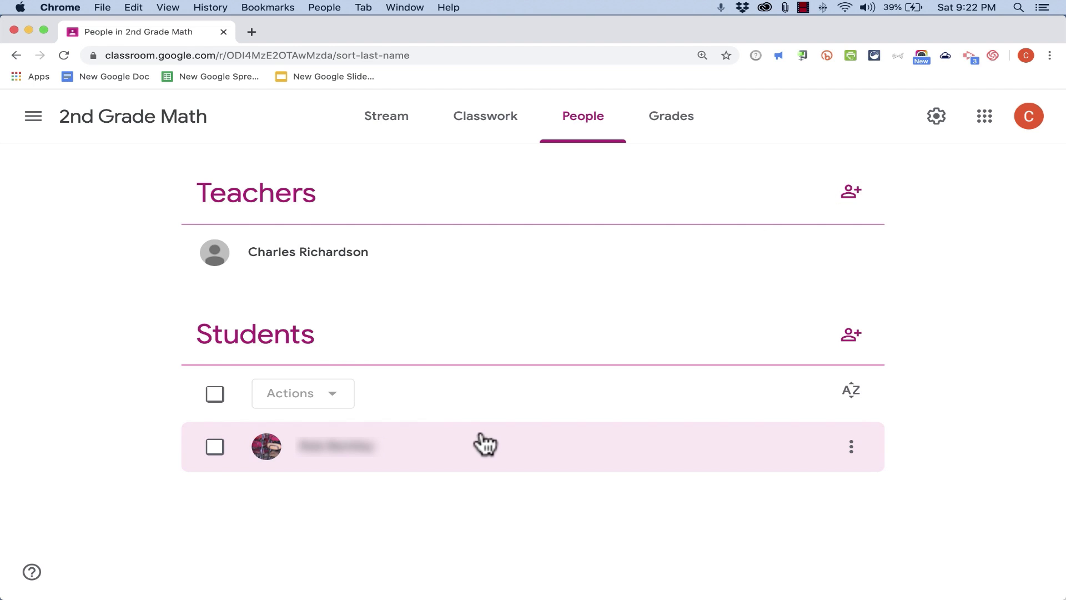
{"action": "left_click", "coordinate": [852, 336]}
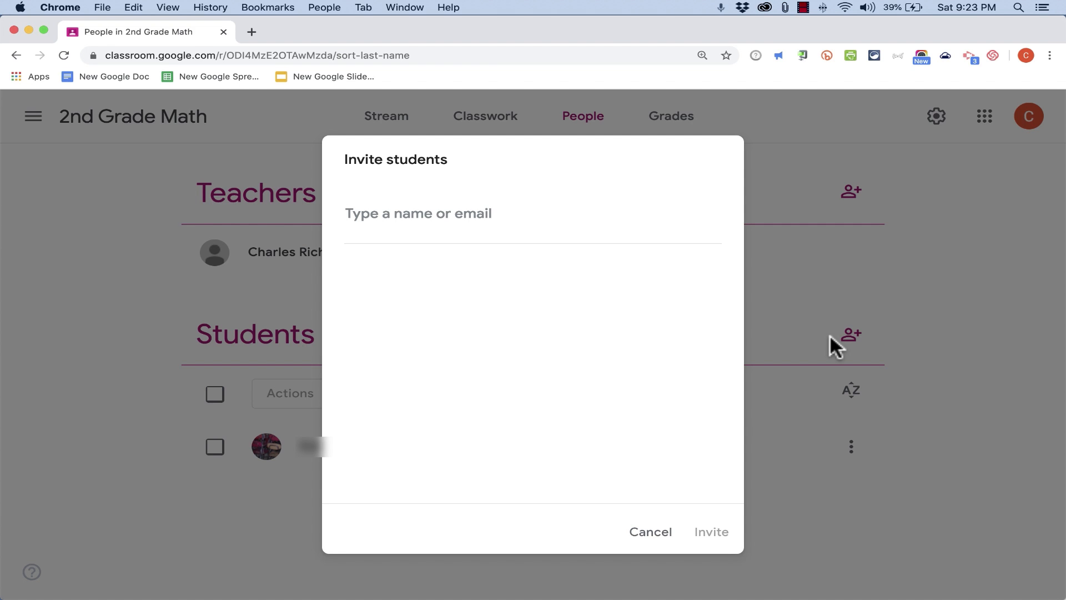
{"action": "key", "text": "super+v"}
{"action": "left_click", "coordinate": [702, 532]}
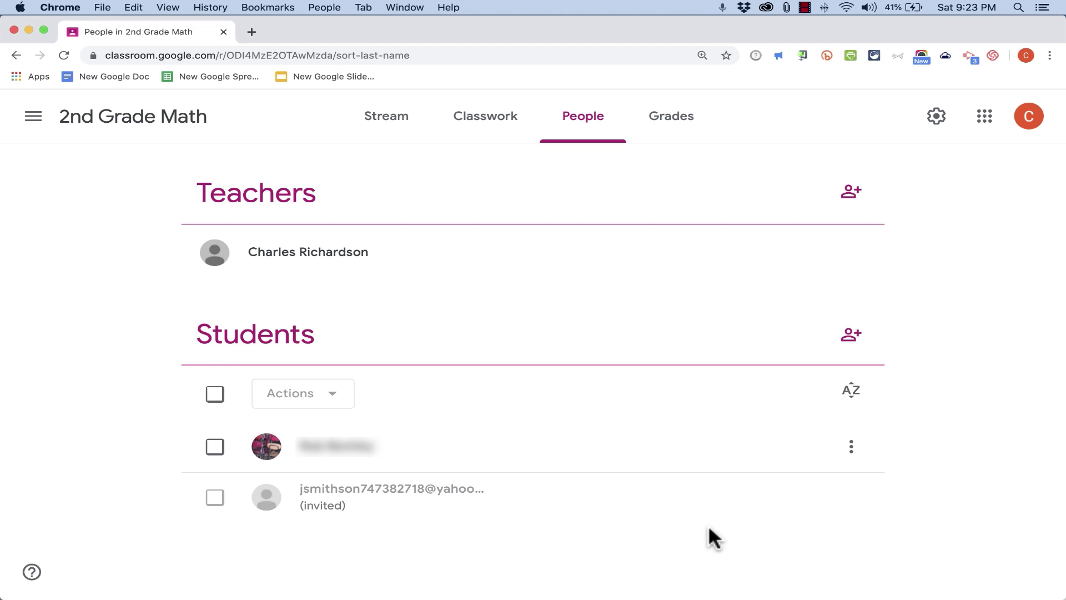
{"action": "left_click", "coordinate": [855, 344]}
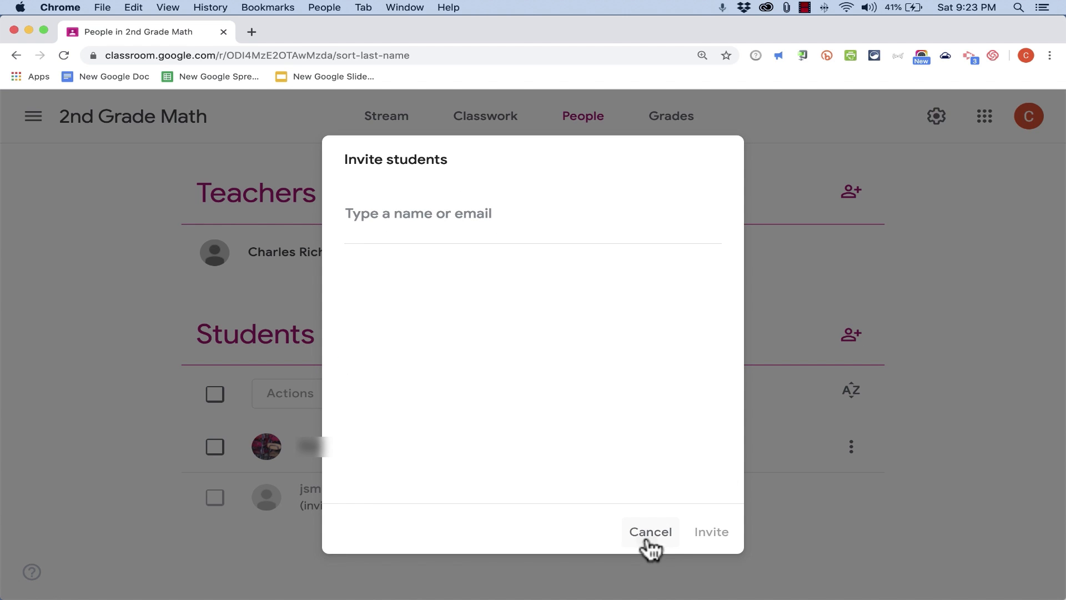
{"action": "left_click", "coordinate": [653, 544]}
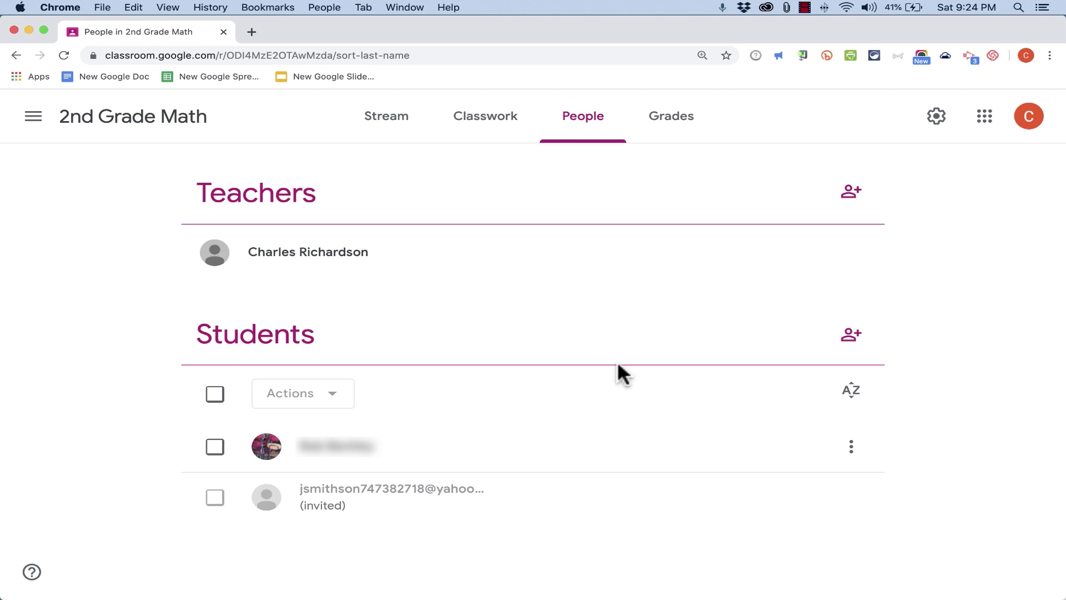
Open the class's Classwork page and expand the Counting Objects in the Room assignment
{"action": "left_click", "coordinate": [498, 126]}
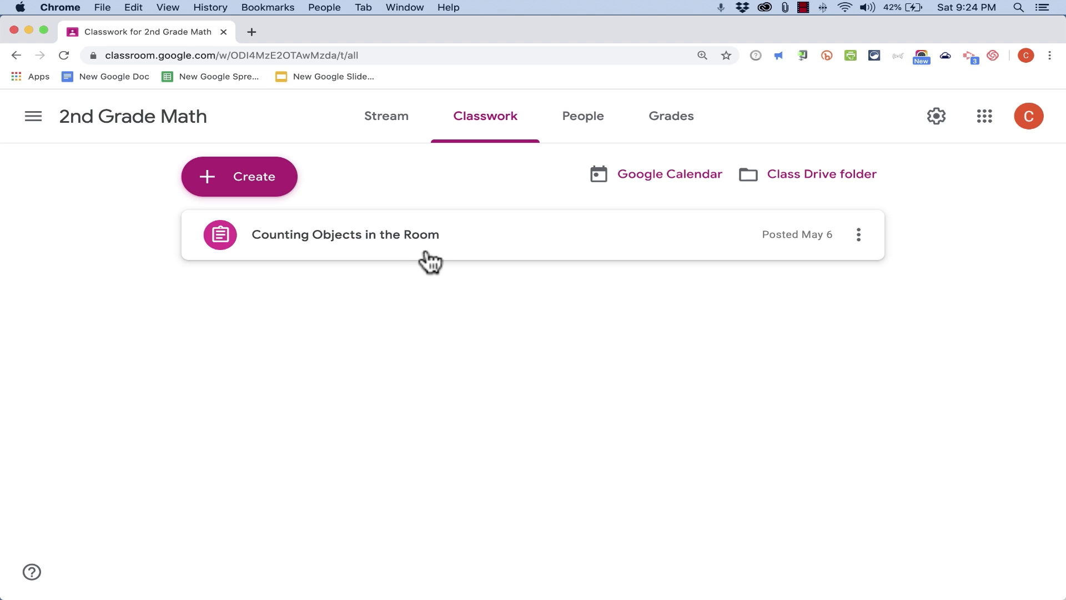
{"action": "left_click", "coordinate": [275, 238]}
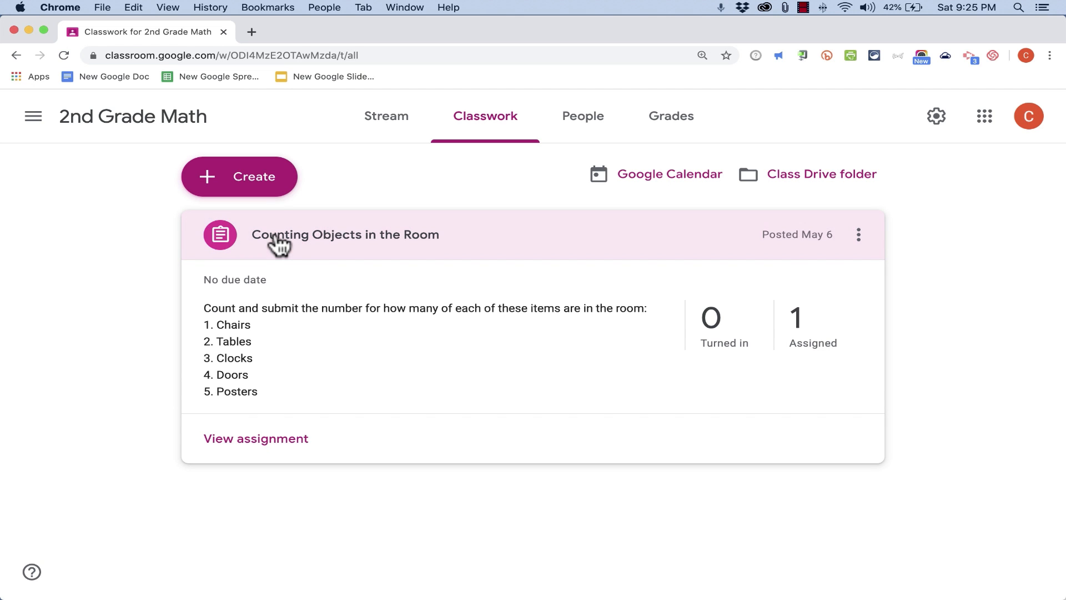
Switch to the student account's browser window and open the Counting Objects in the Room assignment in 2nd Grade Math
{"action": "left_click_drag", "start_coordinate": [1065, 593], "coordinate": [401, 592]}
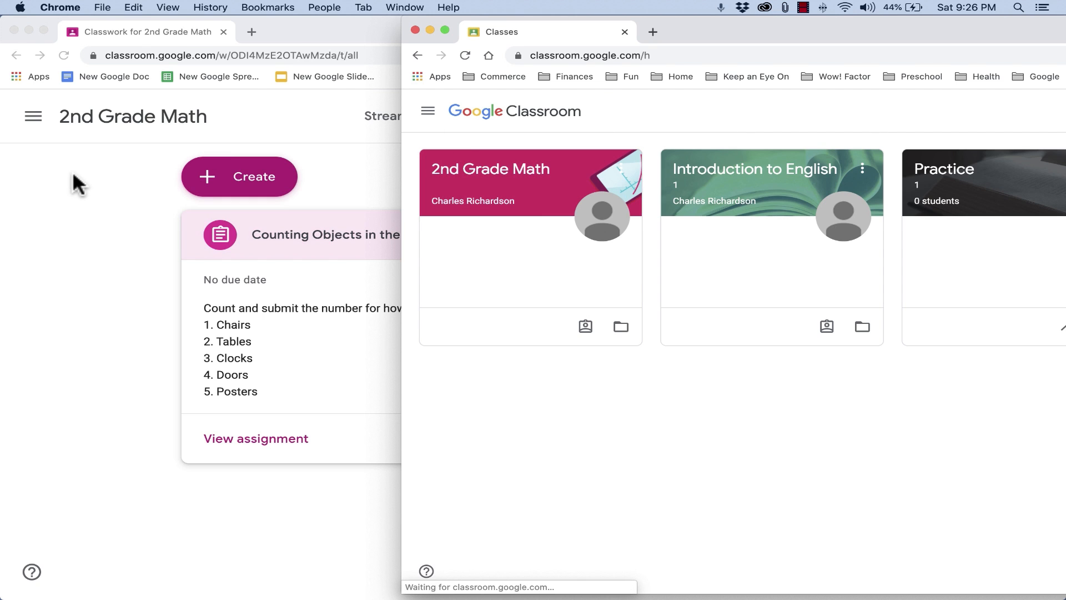
{"action": "left_click", "coordinate": [468, 172]}
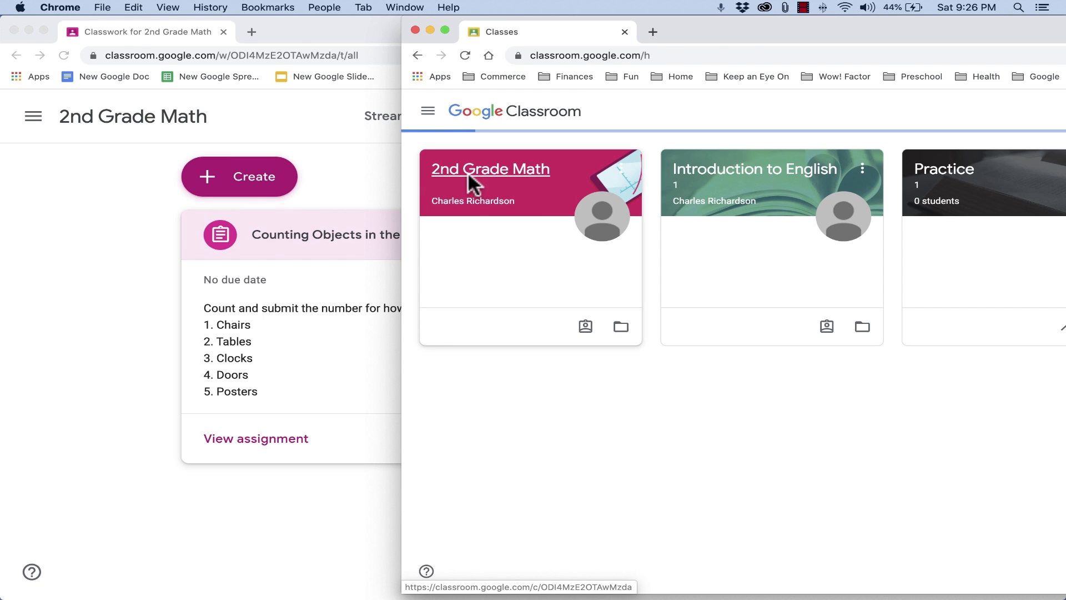
{"action": "left_click_drag", "start_coordinate": [729, 24], "coordinate": [324, 23]}
{"action": "left_click", "coordinate": [628, 118]}
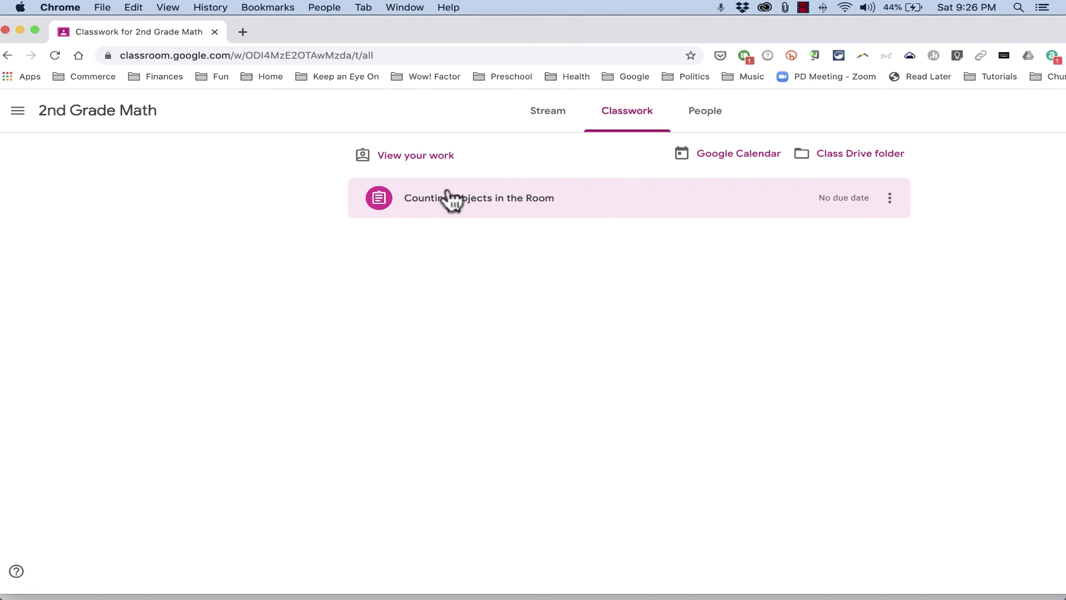
{"action": "left_click", "coordinate": [443, 207]}
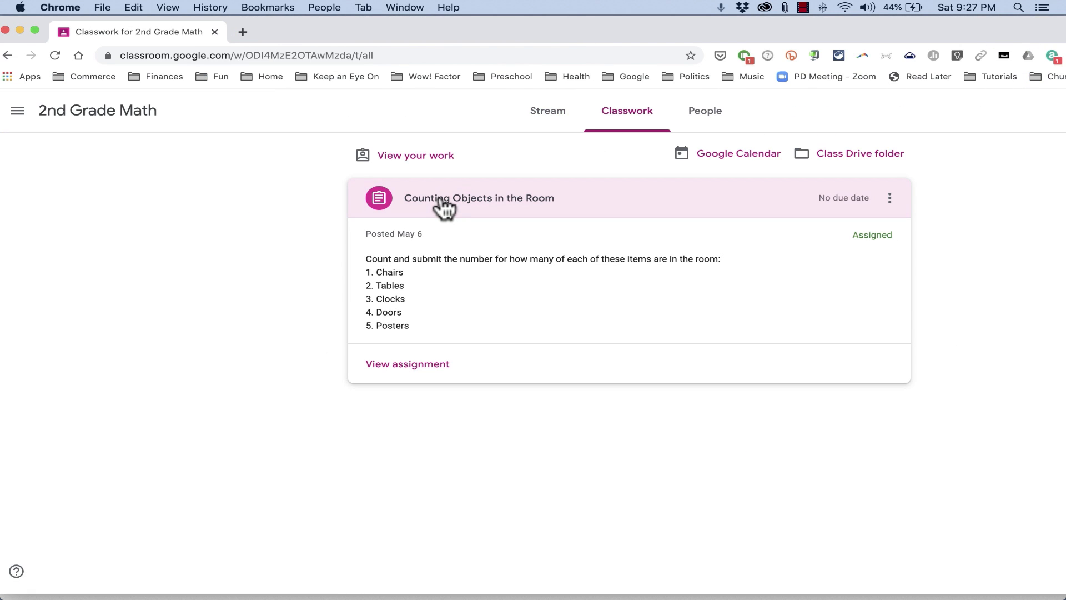
{"action": "left_click", "coordinate": [403, 364]}
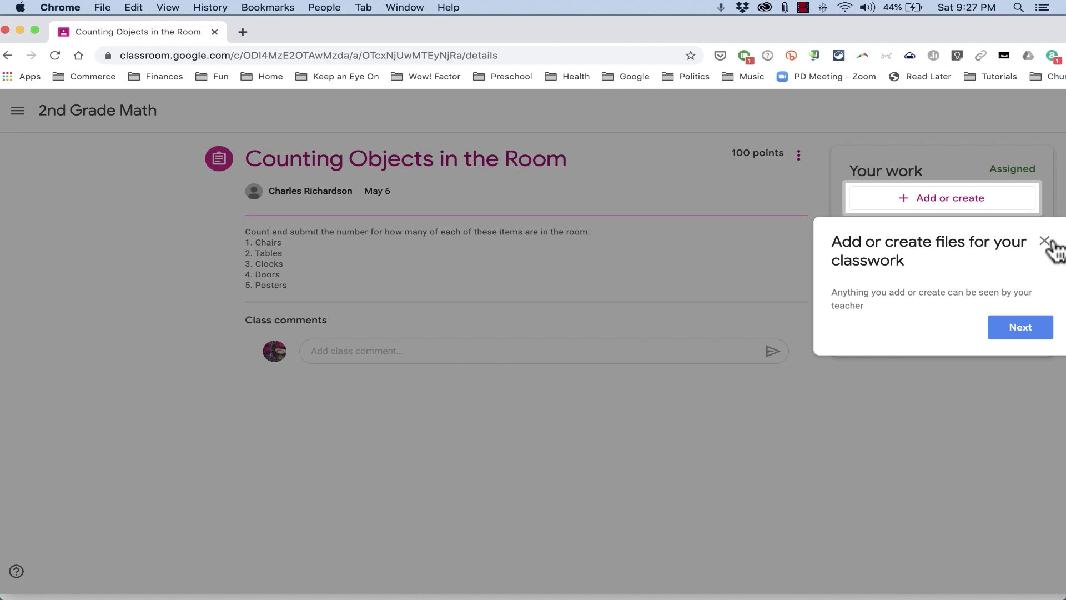
Enter saefasf as a class comment on the assignment
{"action": "left_click", "coordinate": [1044, 241]}
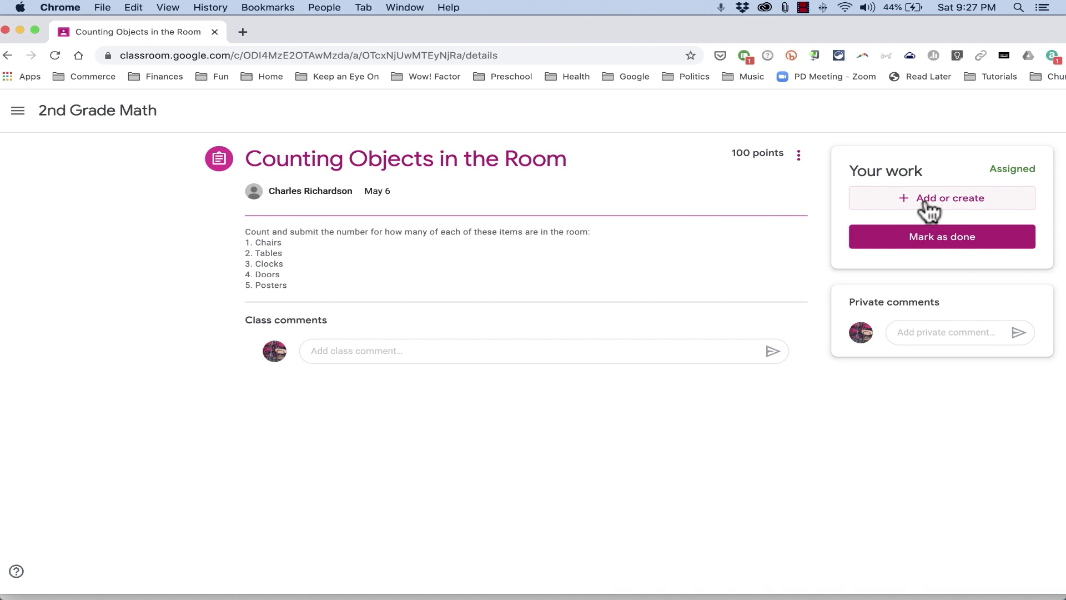
{"action": "left_click", "coordinate": [966, 210]}
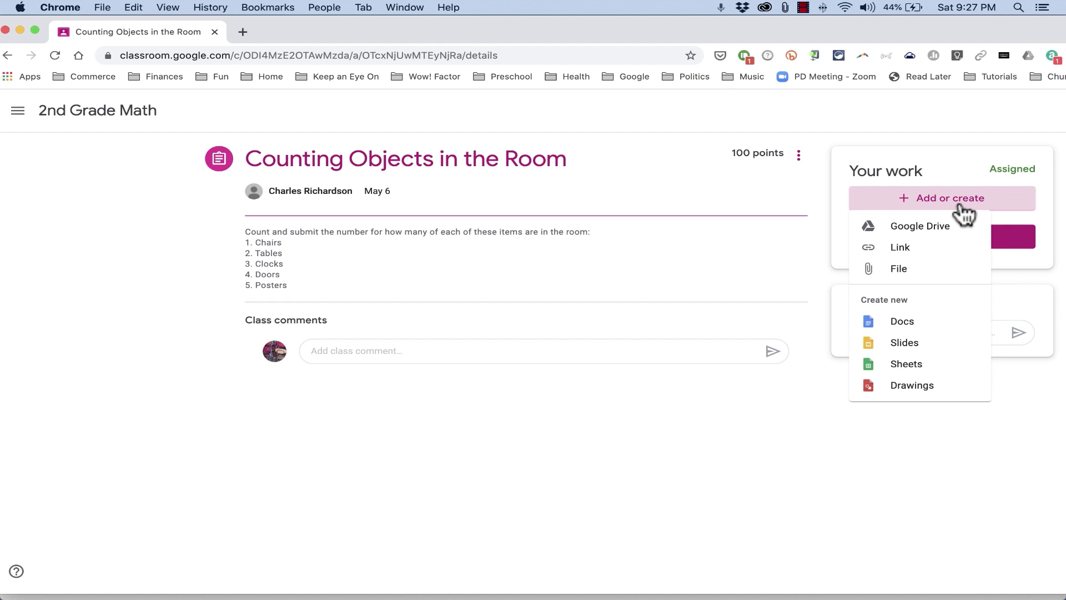
{"action": "left_click", "coordinate": [390, 350]}
{"action": "left_click", "coordinate": [389, 350]}
{"action": "type", "text": "saefasf"}
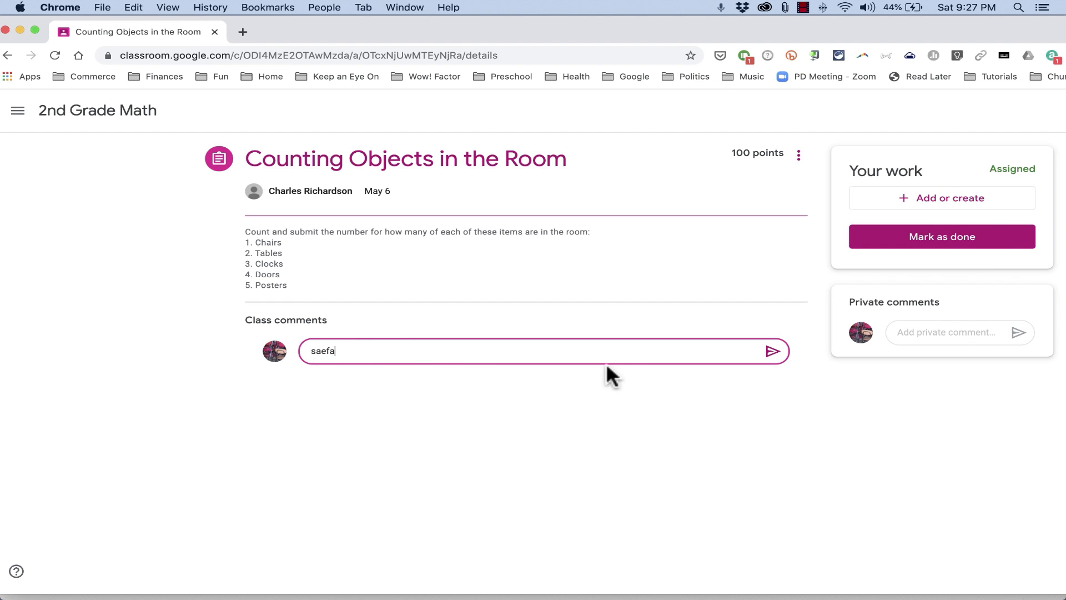
Enter asfasdf as a private comment and mark the assignment as done without attaching work
{"action": "left_click", "coordinate": [947, 332]}
{"action": "type", "text": "asfasdf"}
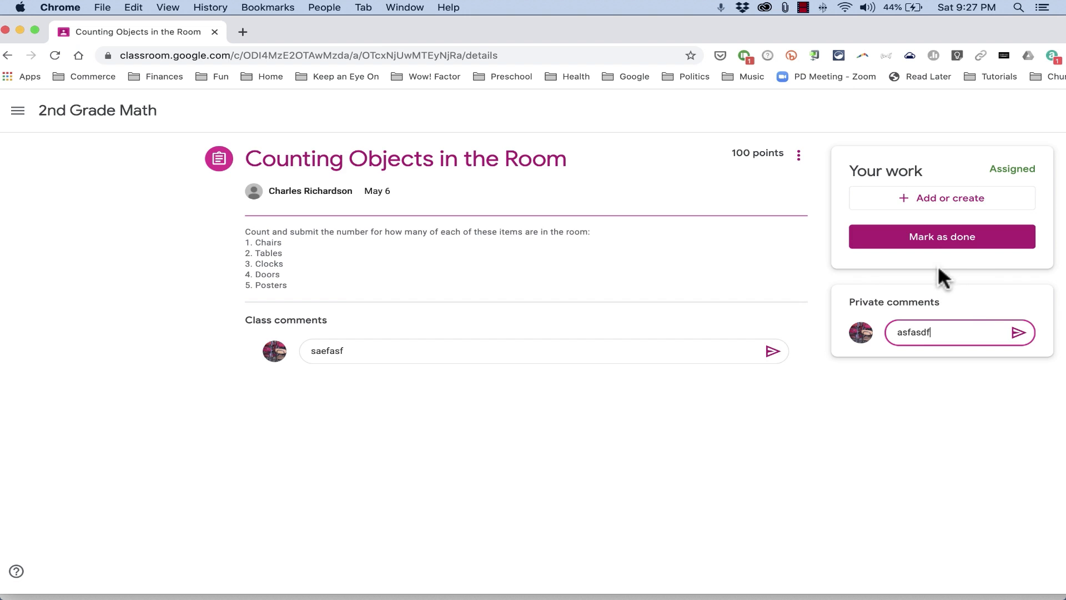
{"action": "left_click", "coordinate": [891, 235]}
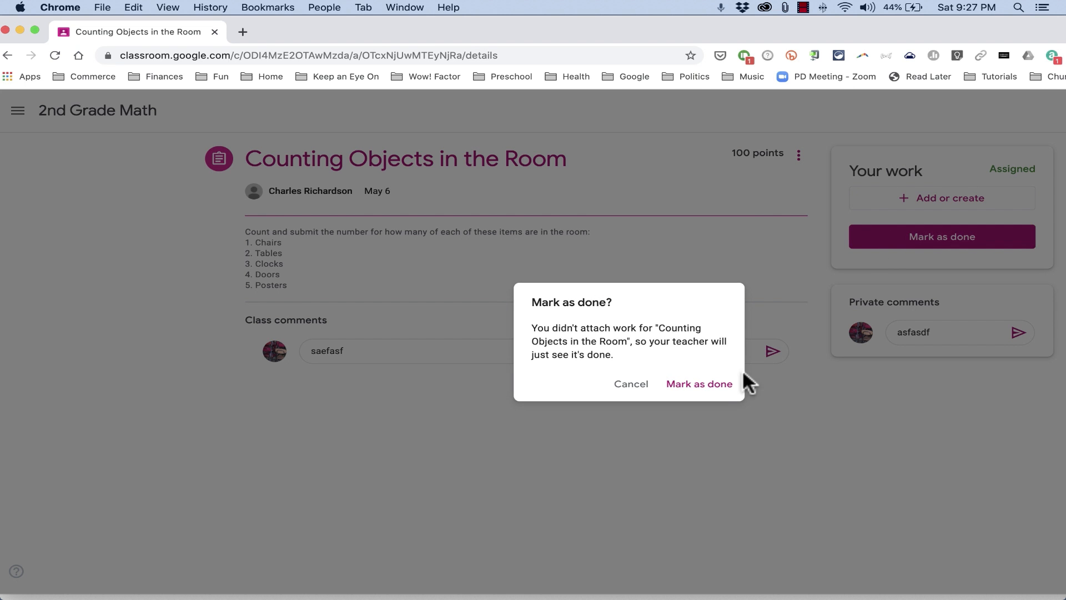
{"action": "left_click", "coordinate": [707, 384]}
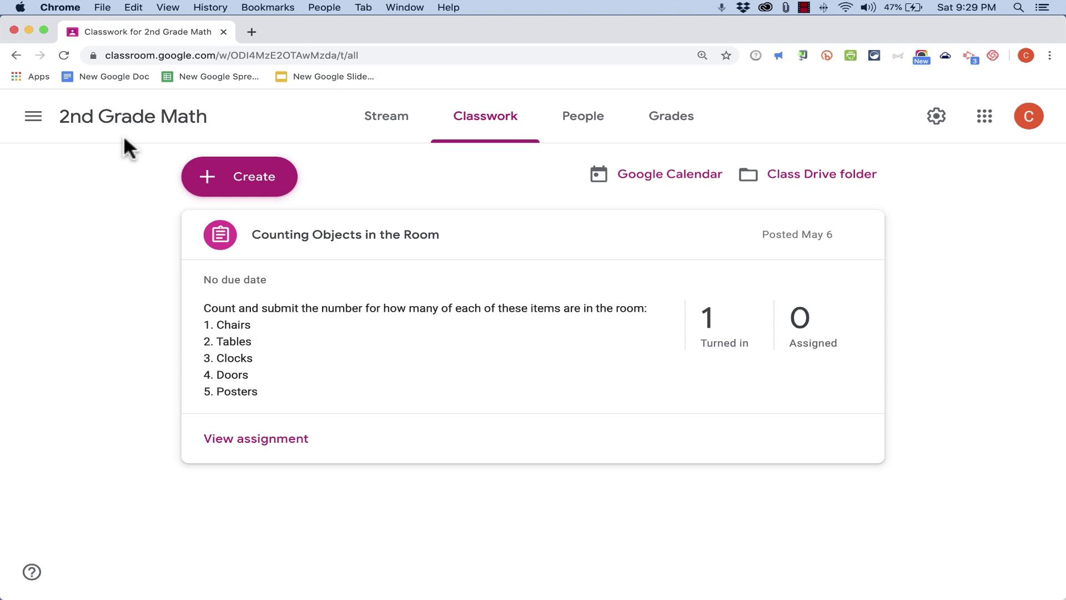
Return to the classes home page and create a new class named Practice Class
{"action": "left_click", "coordinate": [34, 117]}
{"action": "left_click", "coordinate": [40, 121]}
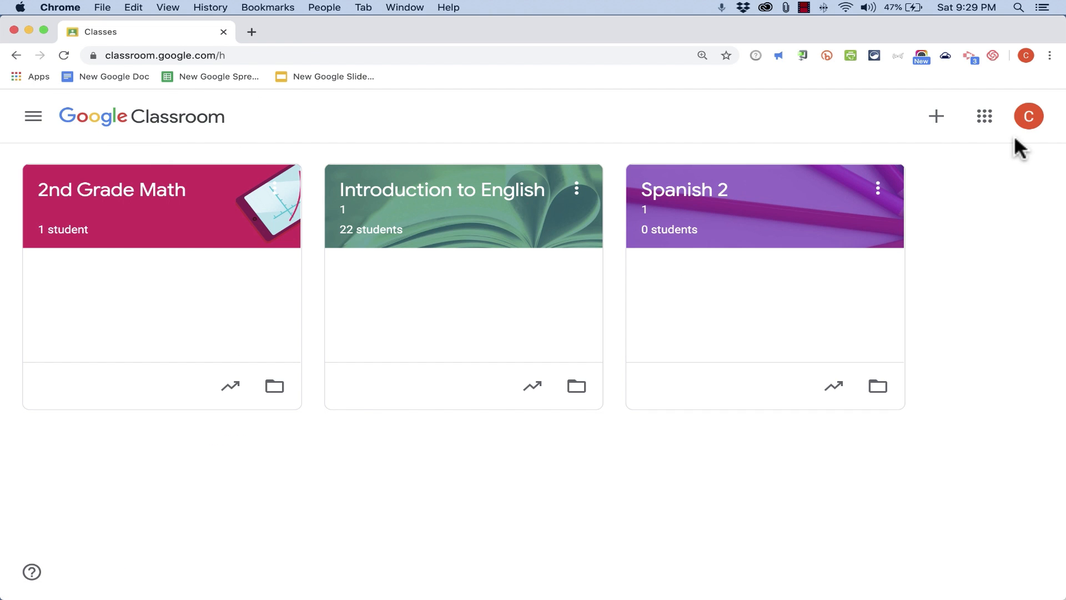
{"action": "left_click", "coordinate": [937, 117]}
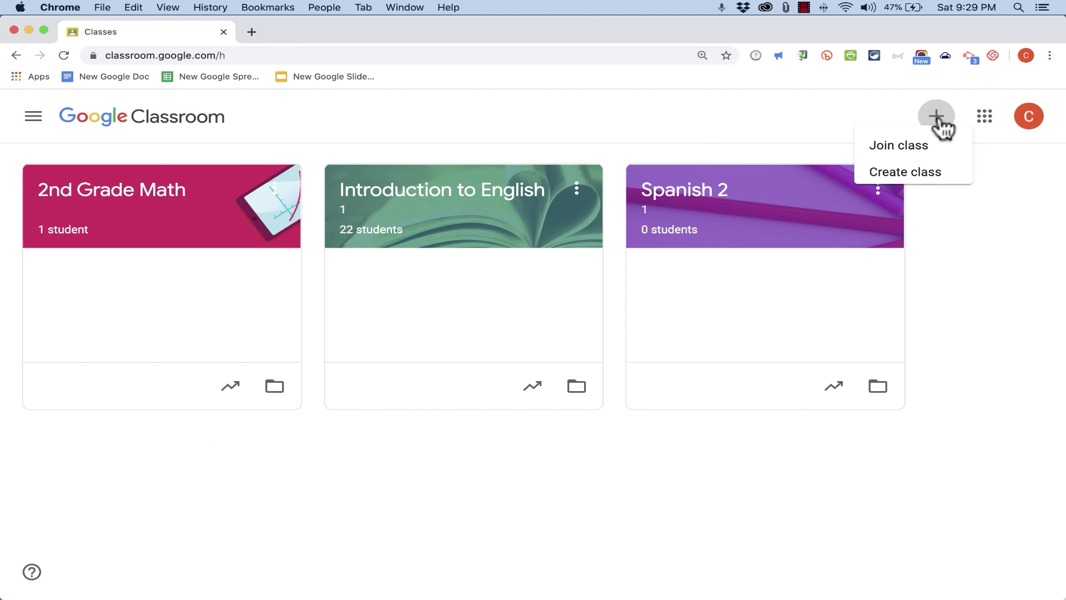
{"action": "left_click", "coordinate": [908, 180]}
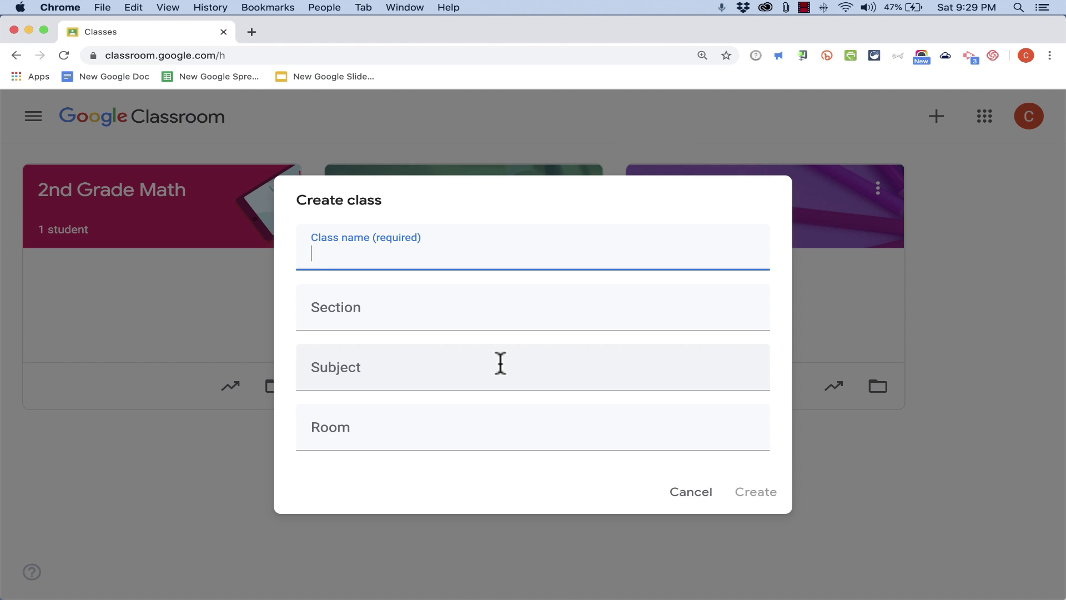
{"action": "type", "text": "Pr"}
{"action": "type", "text": "actice Class"}
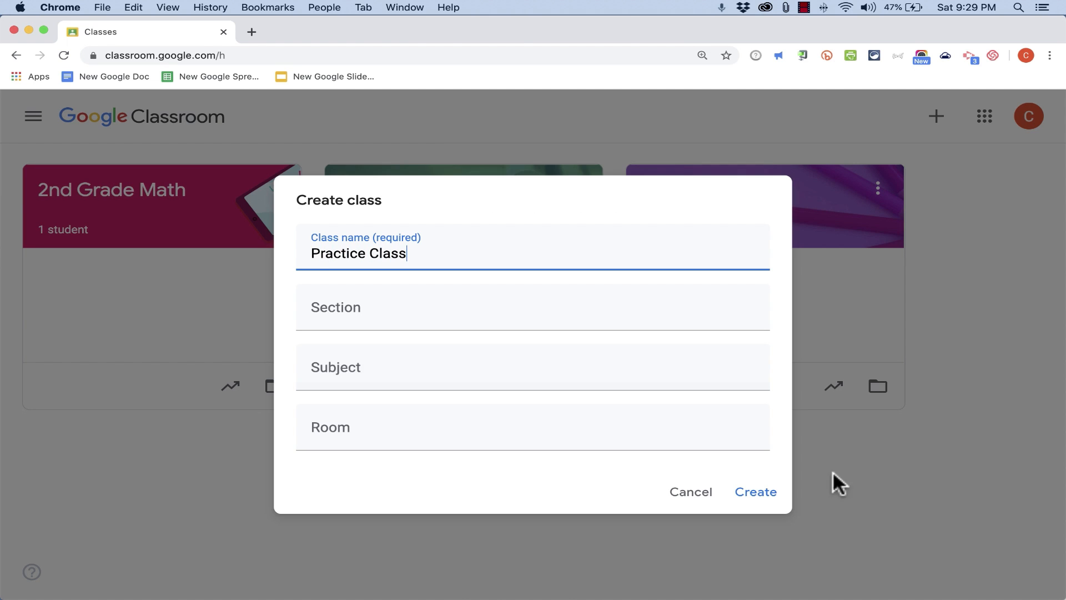
{"action": "left_click", "coordinate": [777, 491]}
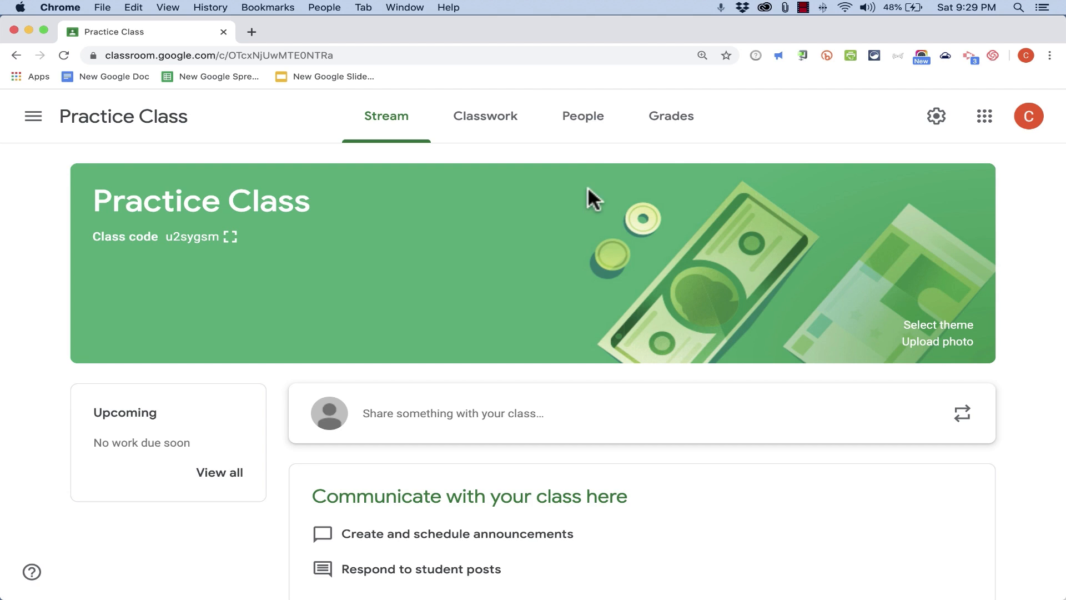
Invite a student to Practice Class by e-mail
{"action": "left_click", "coordinate": [588, 126]}
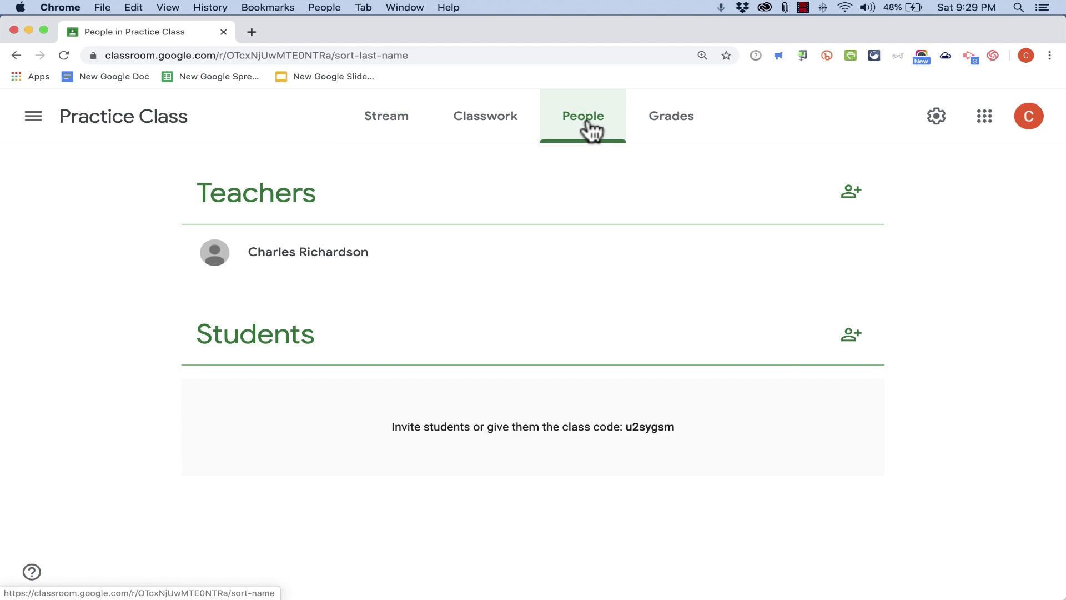
{"action": "left_click", "coordinate": [851, 335]}
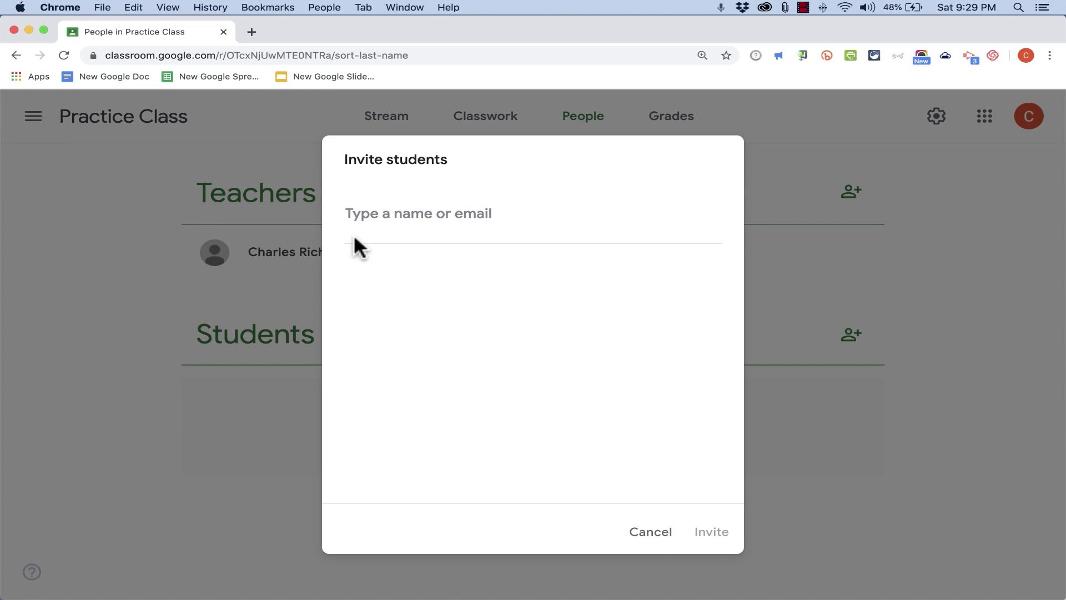
{"action": "left_click", "coordinate": [710, 531]}
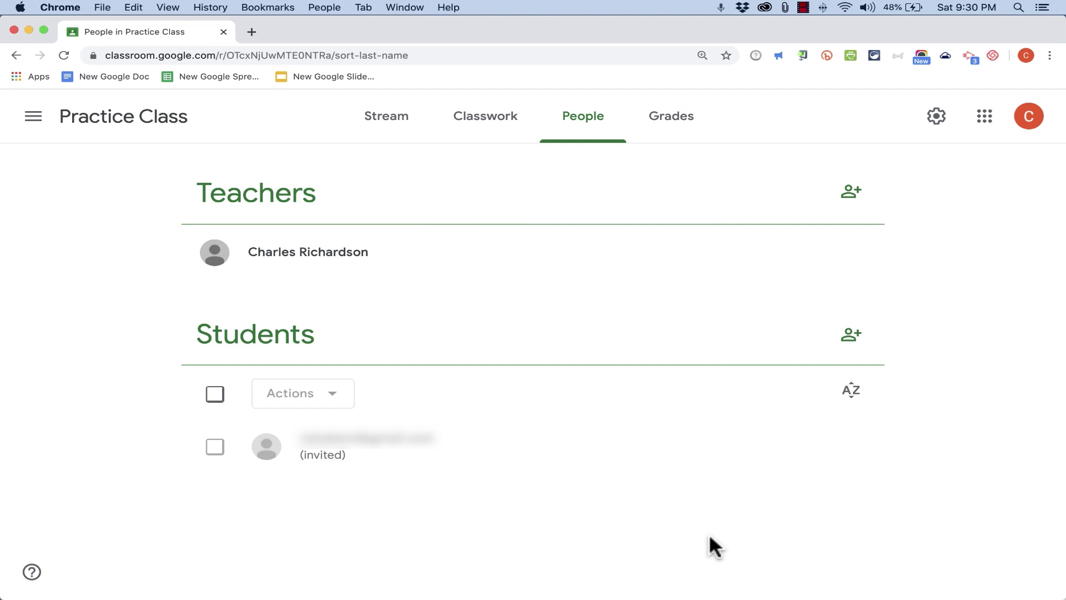
Create and assign an assignment titled asdfasfd with the instructions asfeasdfasdf in Practice Class
{"action": "left_click", "coordinate": [498, 115]}
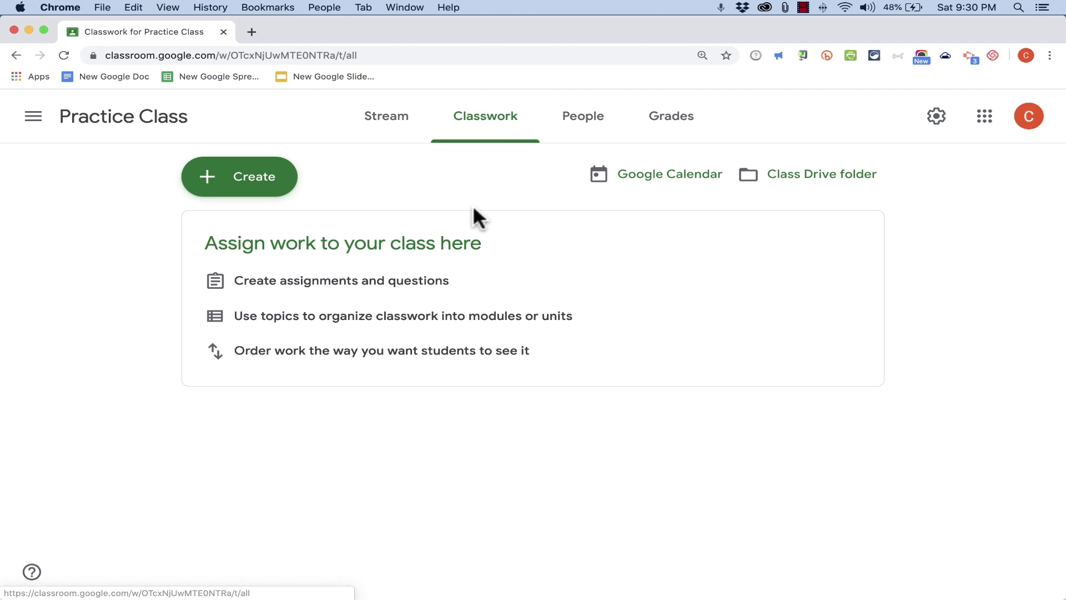
{"action": "left_click", "coordinate": [244, 178]}
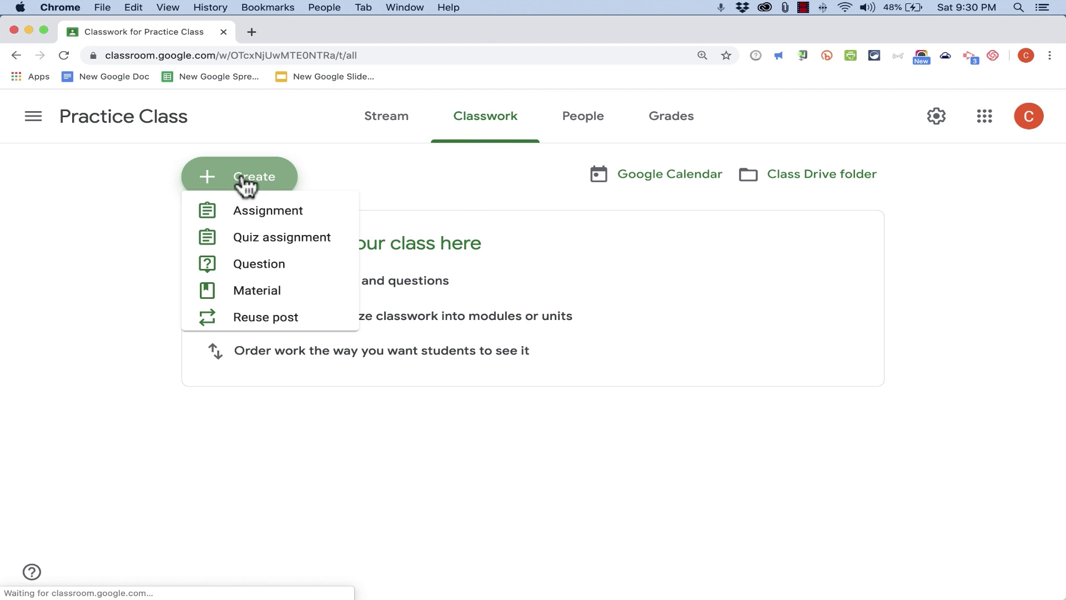
{"action": "left_click", "coordinate": [265, 223]}
{"action": "type", "text": "asdfasfd"}
{"action": "left_click", "coordinate": [218, 265]}
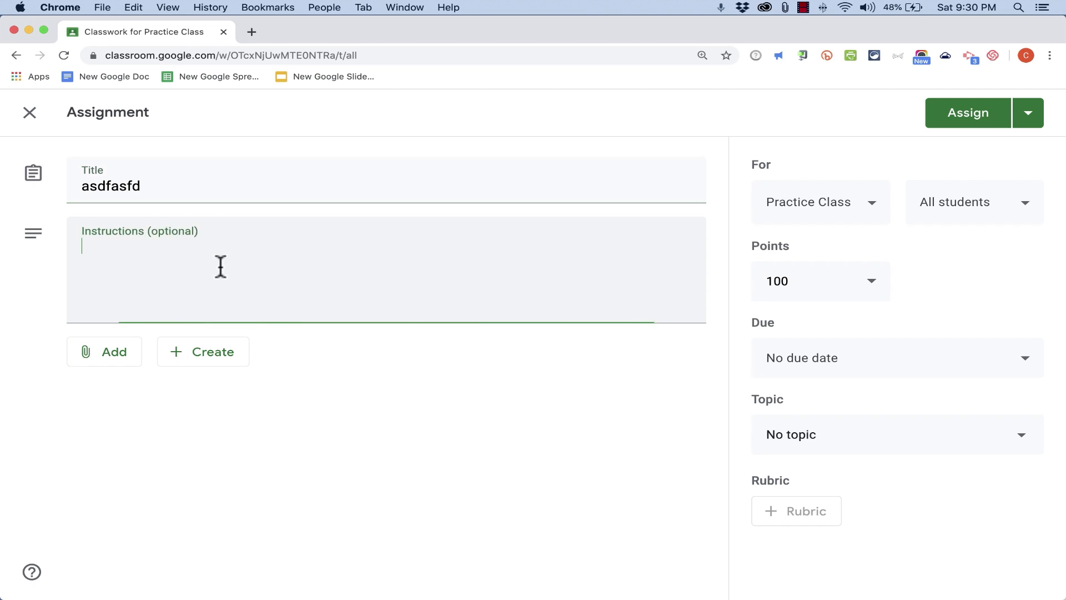
{"action": "type", "text": "asfeasdfasdf"}
{"action": "left_click", "coordinate": [968, 114]}
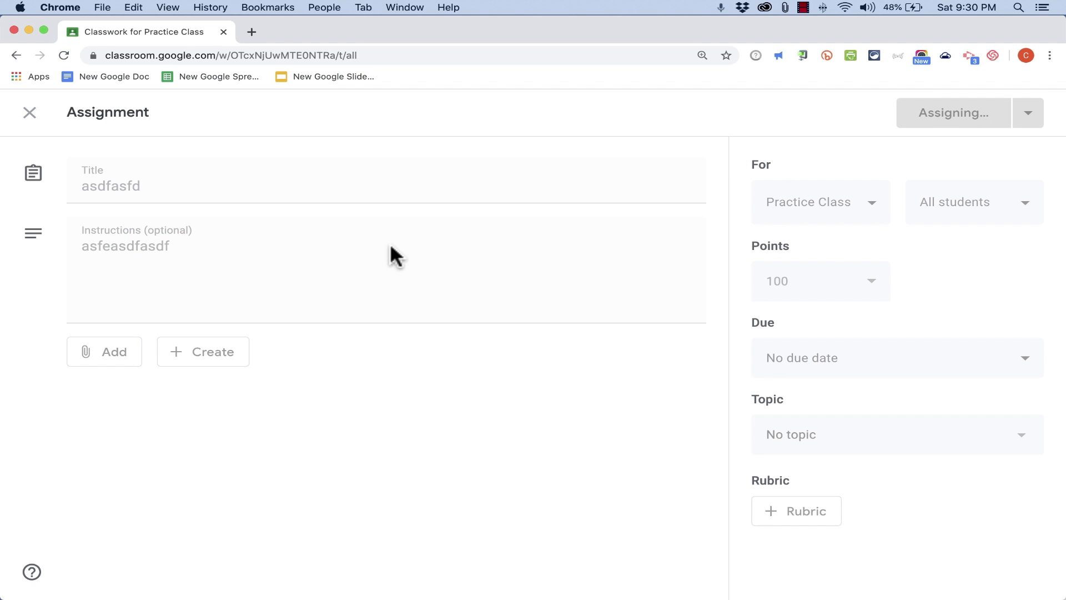
Return to the classes home page and open the 2nd Grade Math class
{"action": "left_click", "coordinate": [318, 260]}
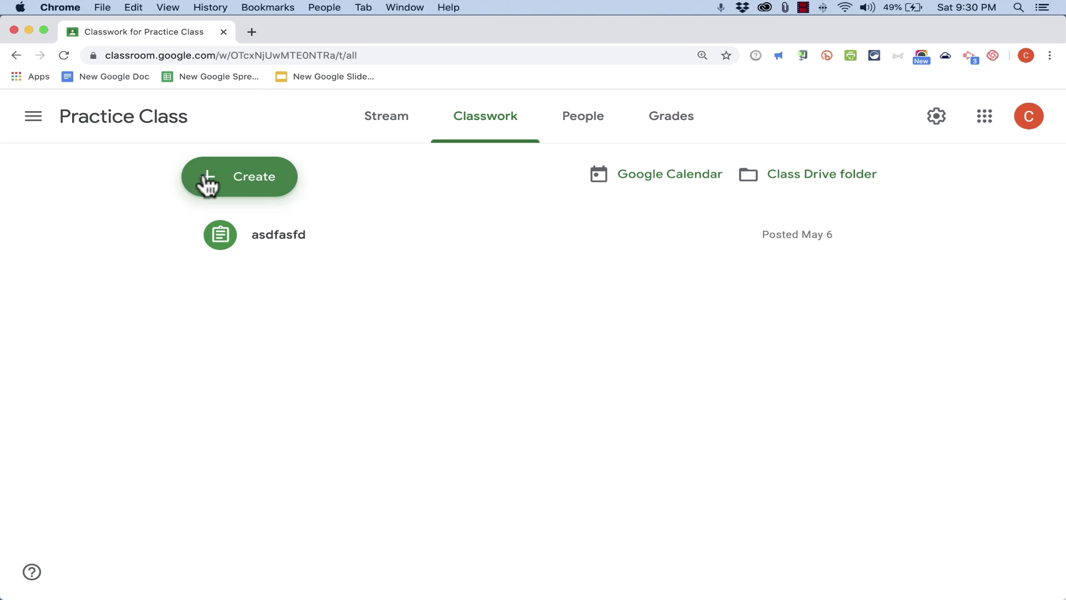
{"action": "left_click", "coordinate": [205, 183]}
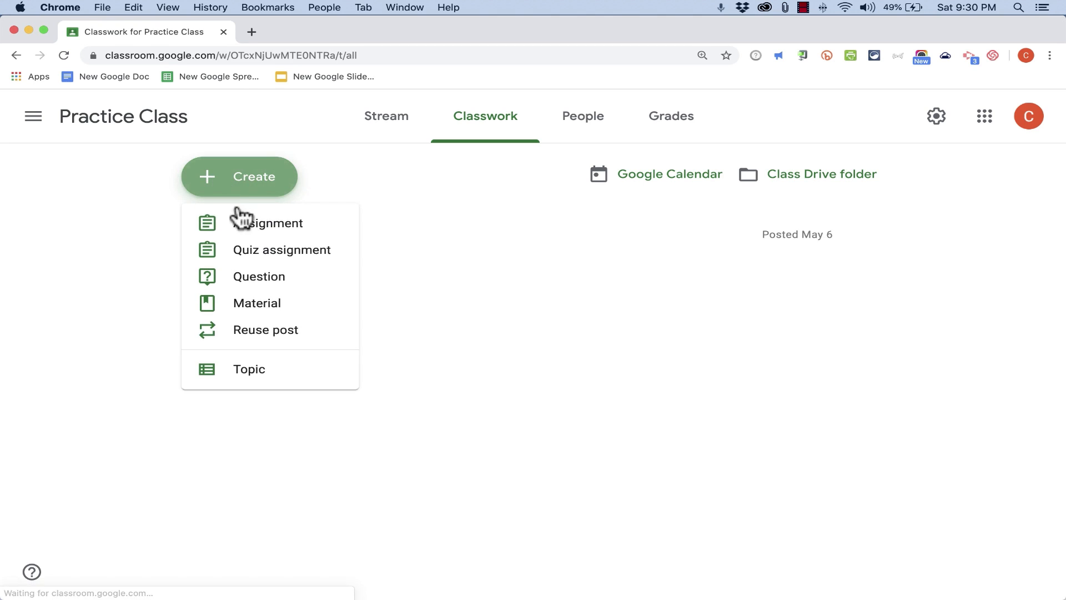
{"action": "left_click", "coordinate": [387, 266]}
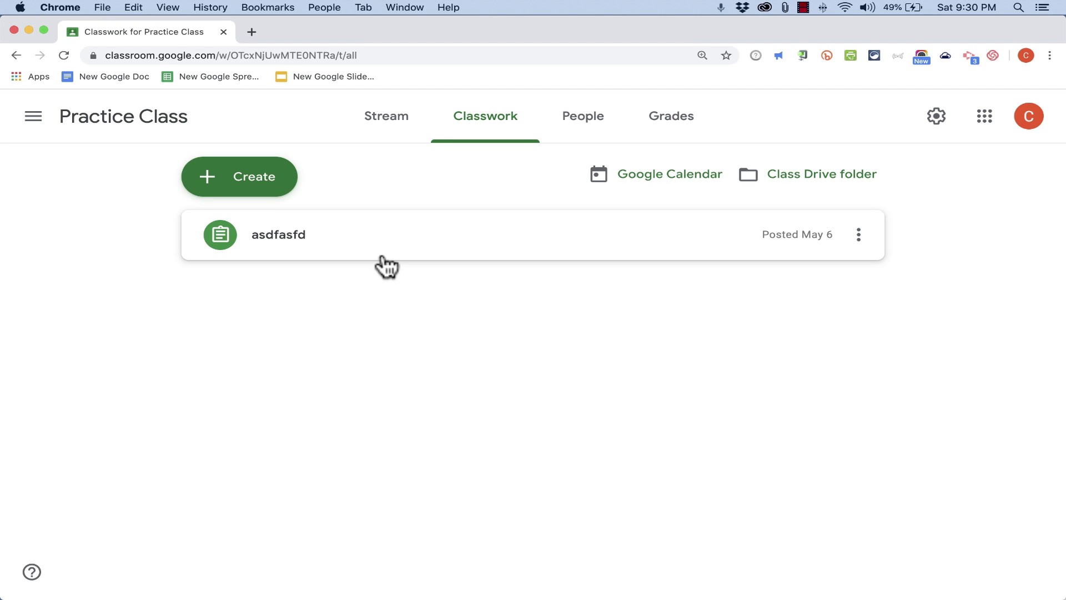
{"action": "left_click", "coordinate": [238, 180]}
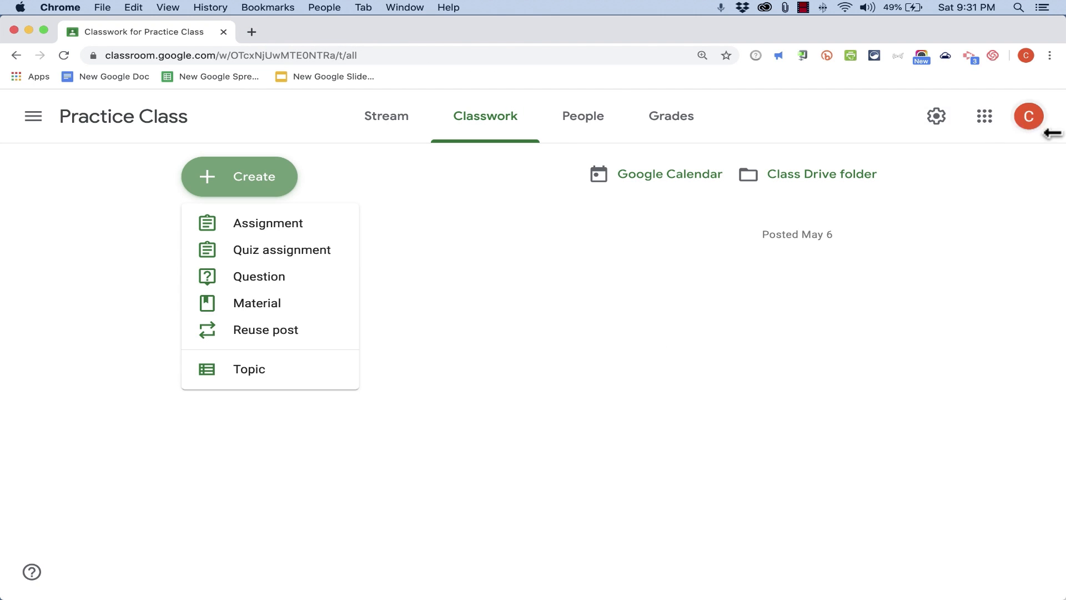
{"action": "left_click", "coordinate": [96, 126]}
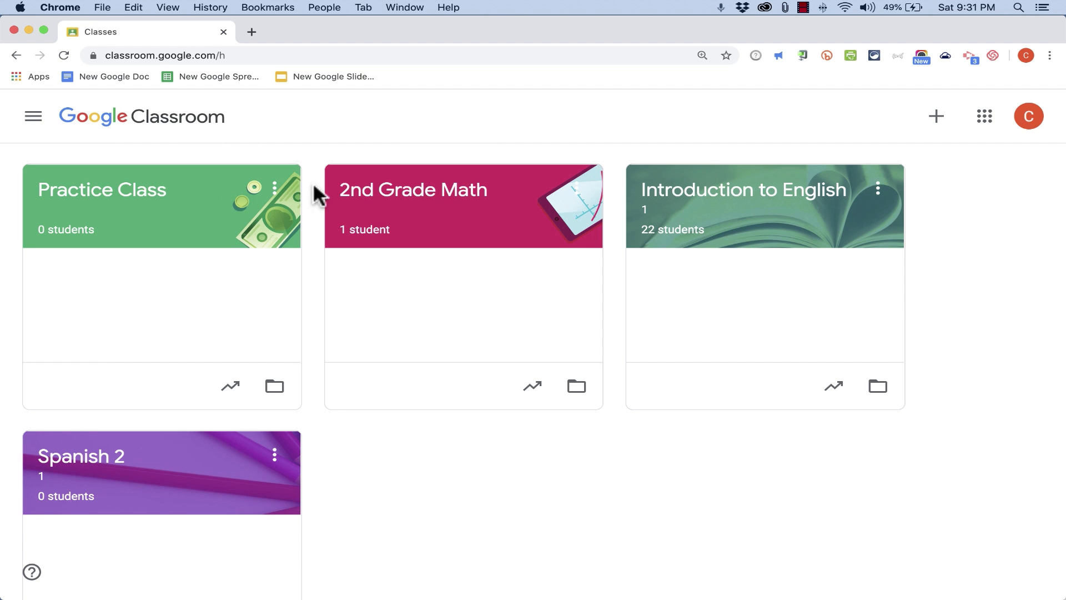
{"action": "left_click", "coordinate": [374, 201]}
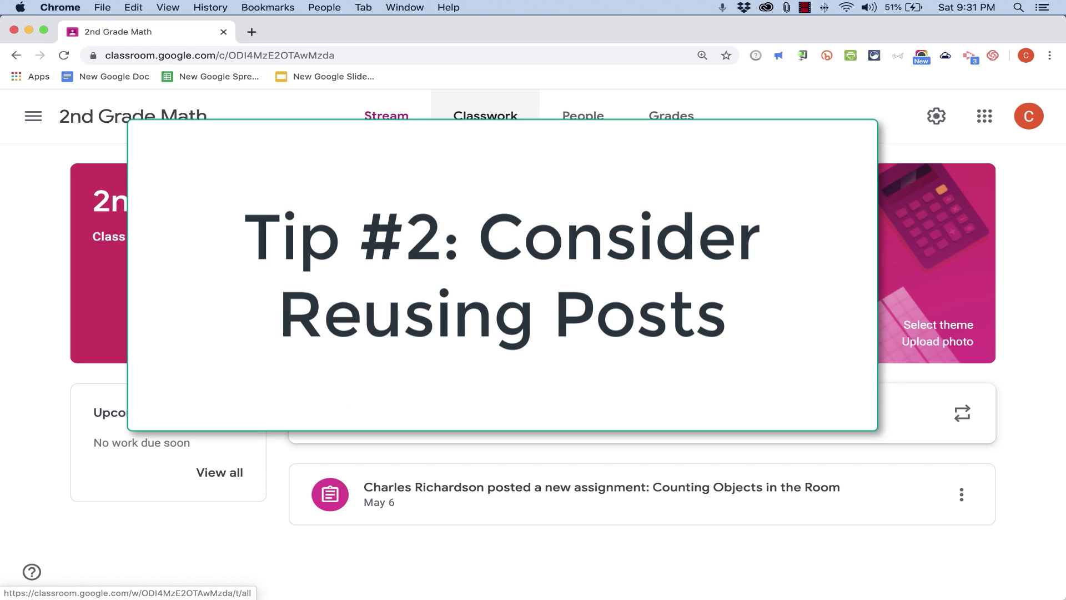
In 2nd Grade Math's classwork, reuse the Conversation with Another Student post from the Copy of Introduction to English class
{"action": "left_click", "coordinate": [481, 131]}
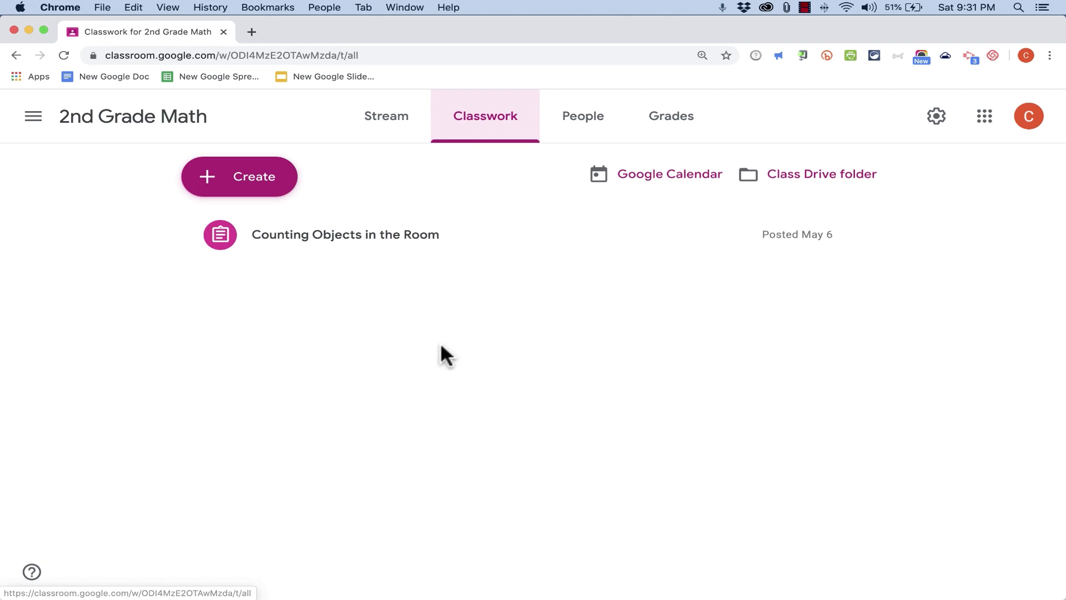
{"action": "left_click", "coordinate": [264, 188]}
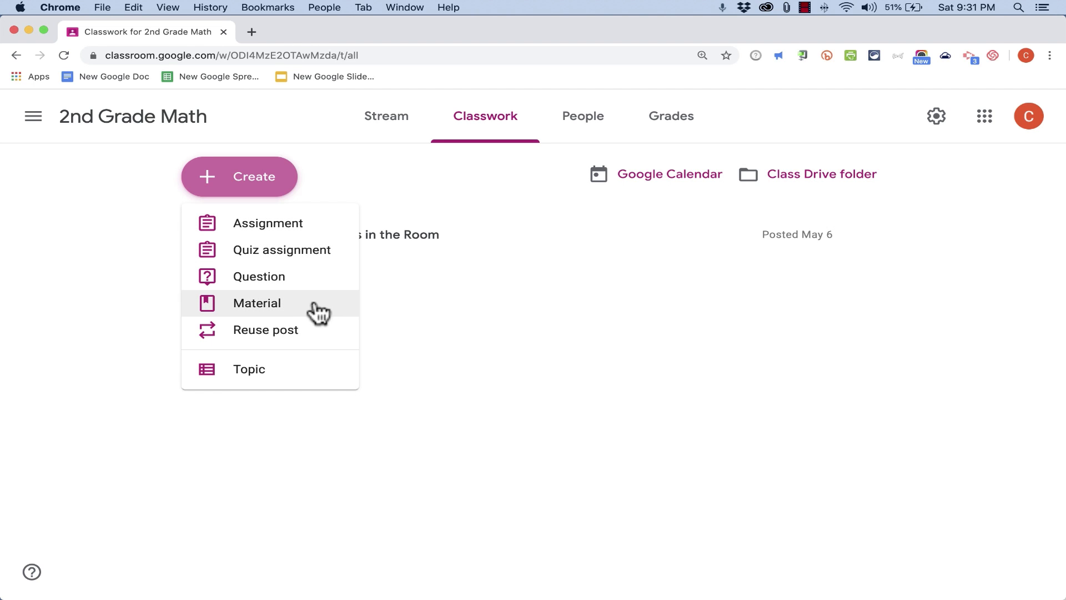
{"action": "left_click", "coordinate": [309, 343]}
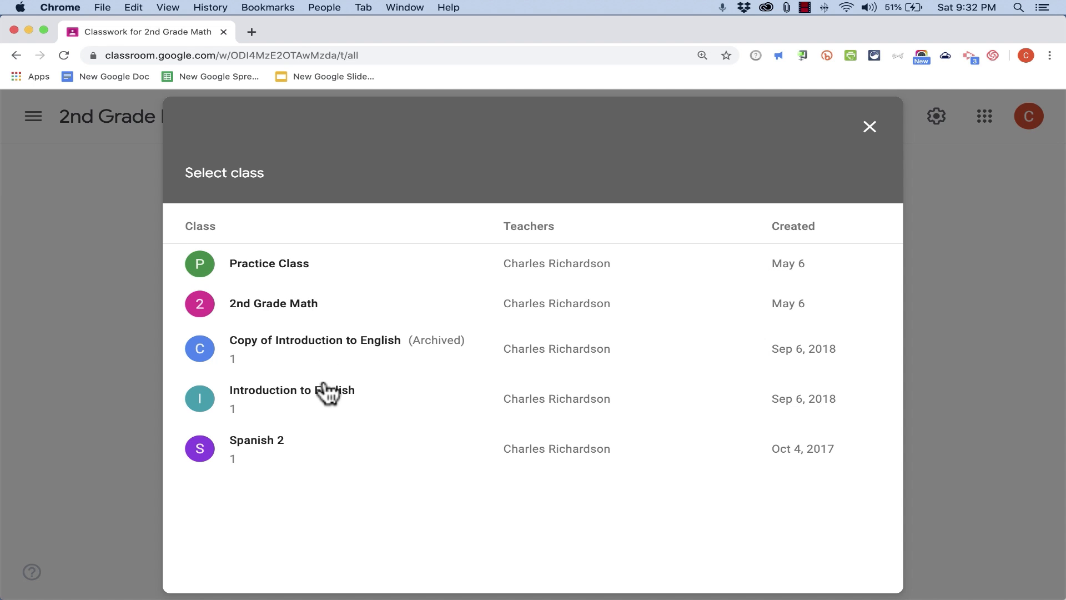
{"action": "left_click", "coordinate": [341, 342]}
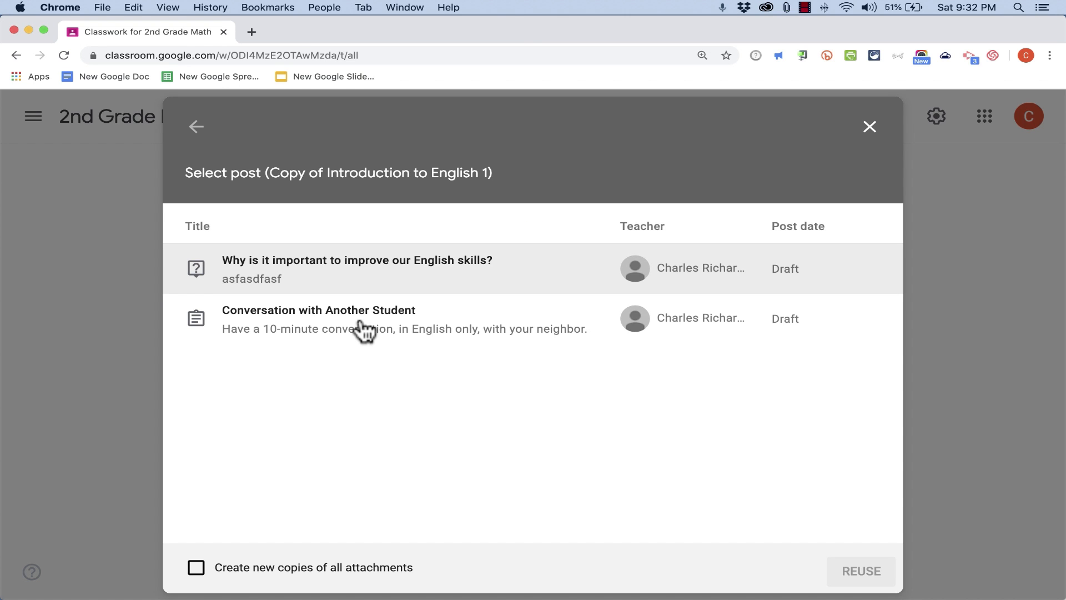
{"action": "left_click", "coordinate": [338, 326]}
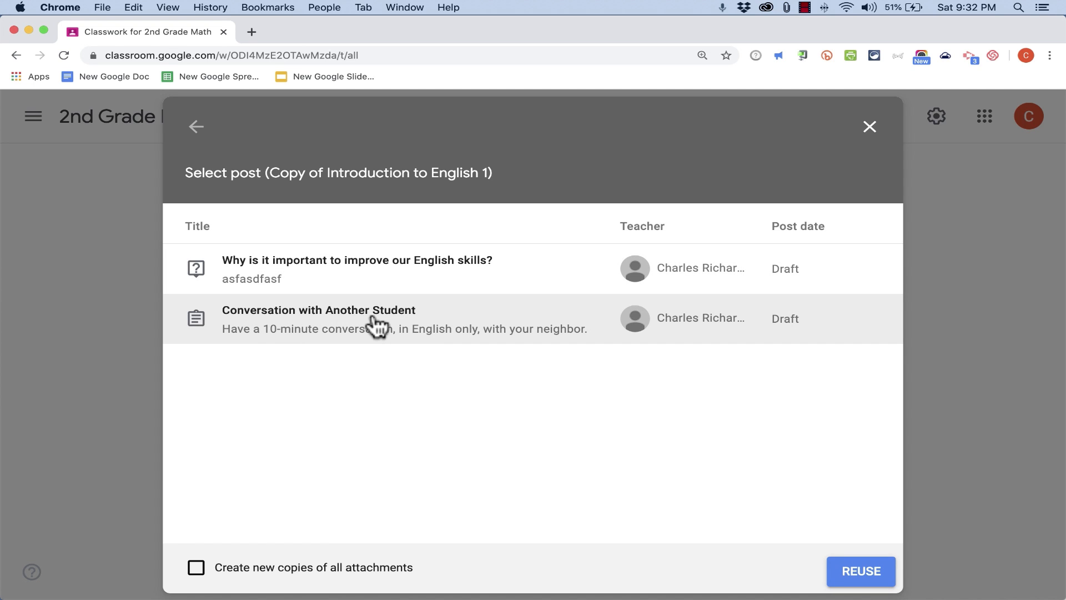
{"action": "left_click", "coordinate": [419, 326]}
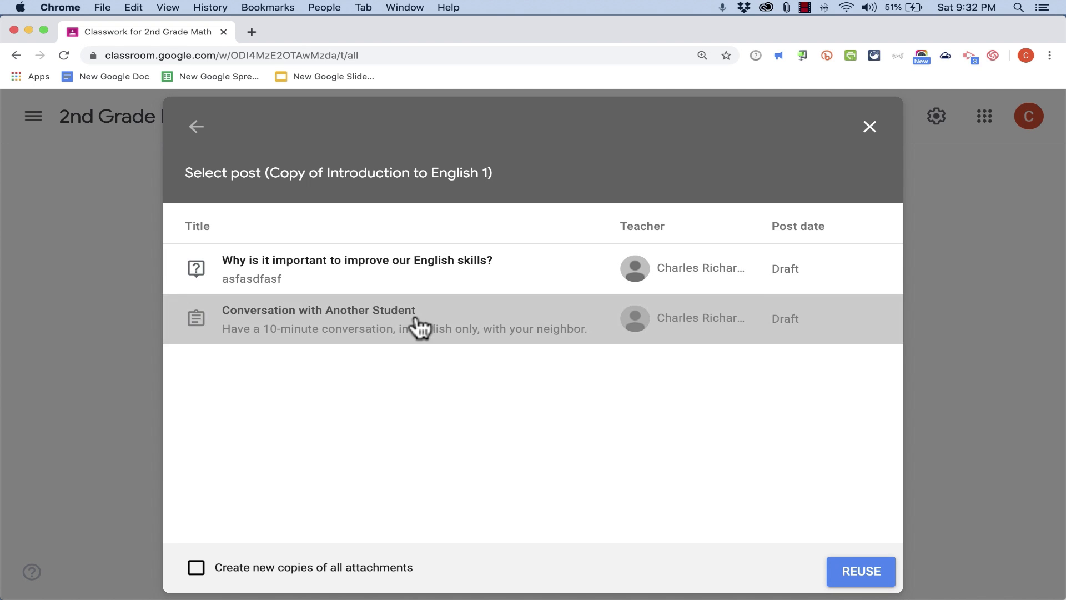
{"action": "left_click", "coordinate": [844, 574]}
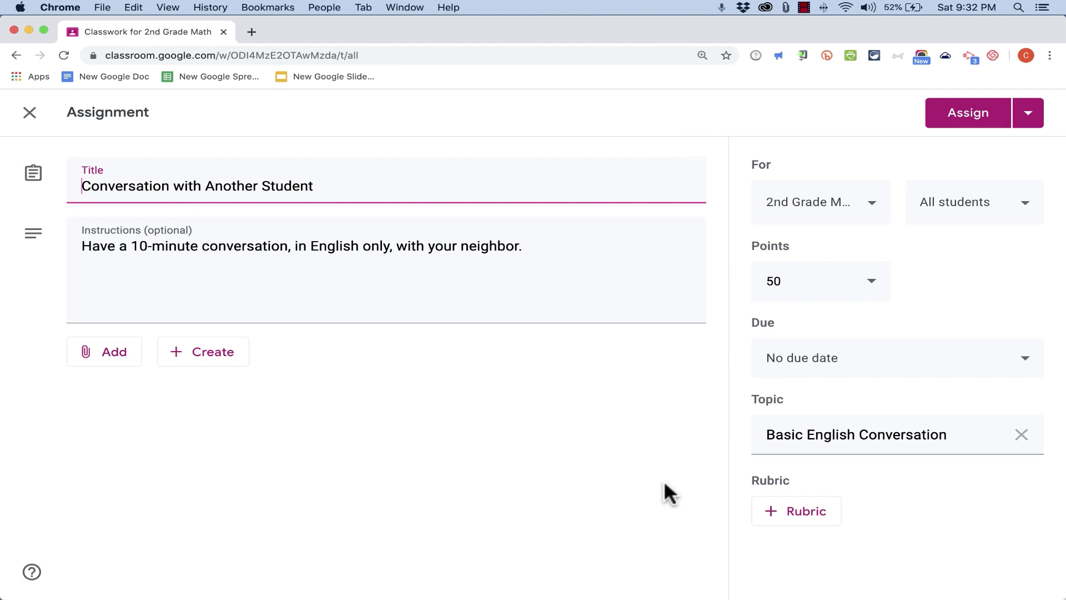
Replace the instructions with Discuss all the shapes that you see in the room. and assign it
{"action": "key", "text": "Tab"}
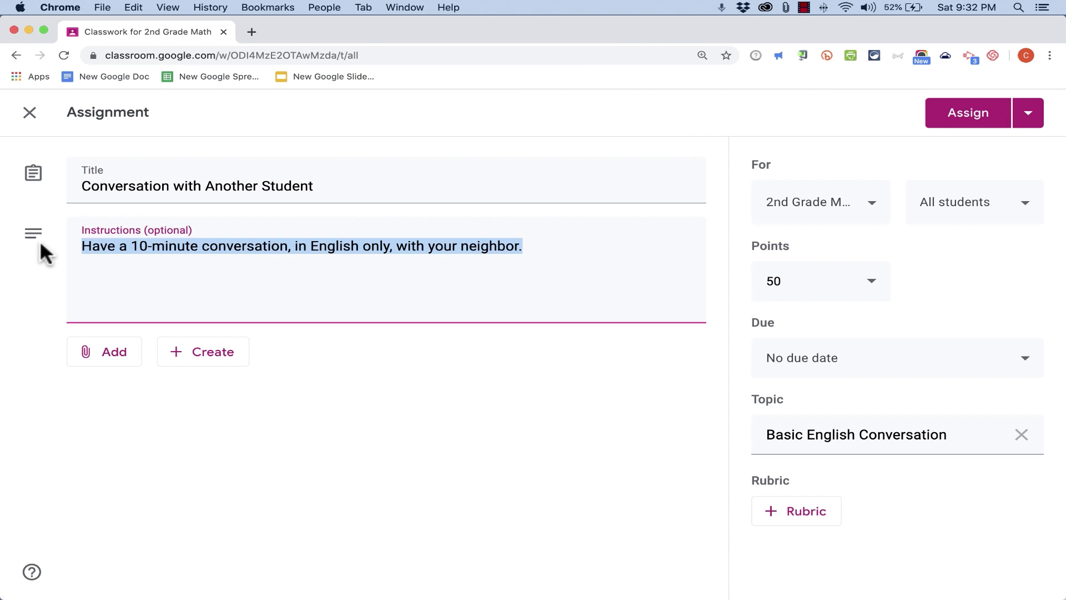
{"action": "key", "text": "super+v"}
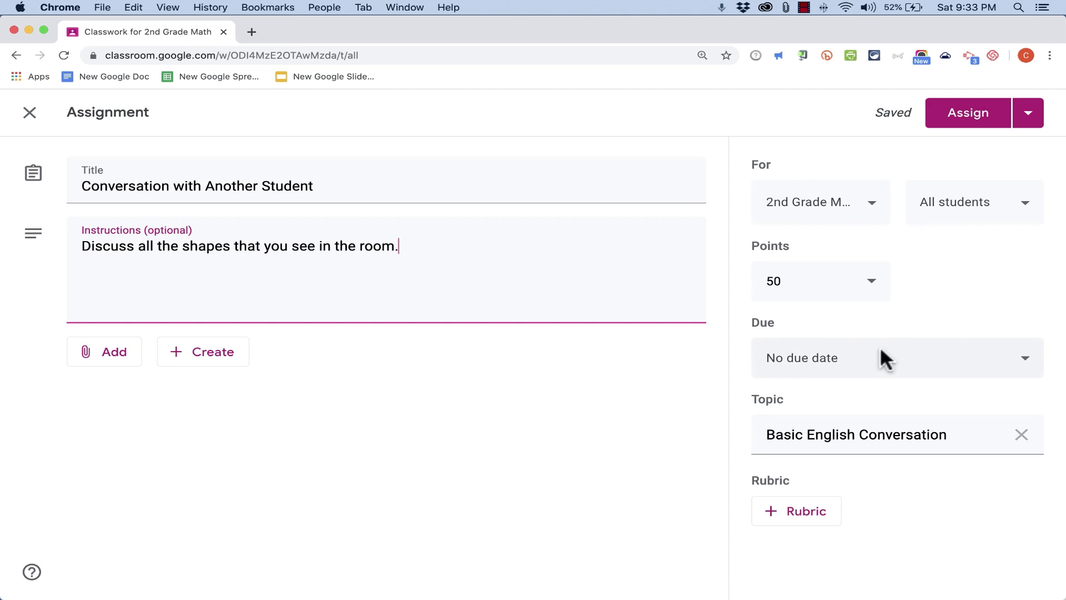
{"action": "left_click", "coordinate": [975, 118]}
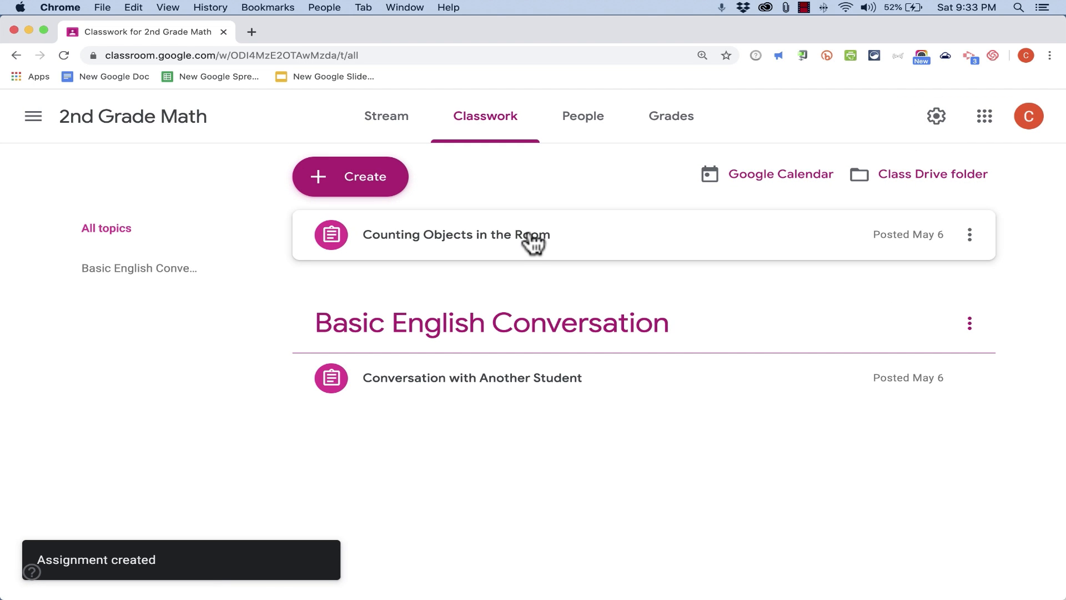
Reuse the Spanish Colors Review Quiz post from the Spanish 2 class and assign it in 2nd Grade Math
{"action": "left_click", "coordinate": [377, 190]}
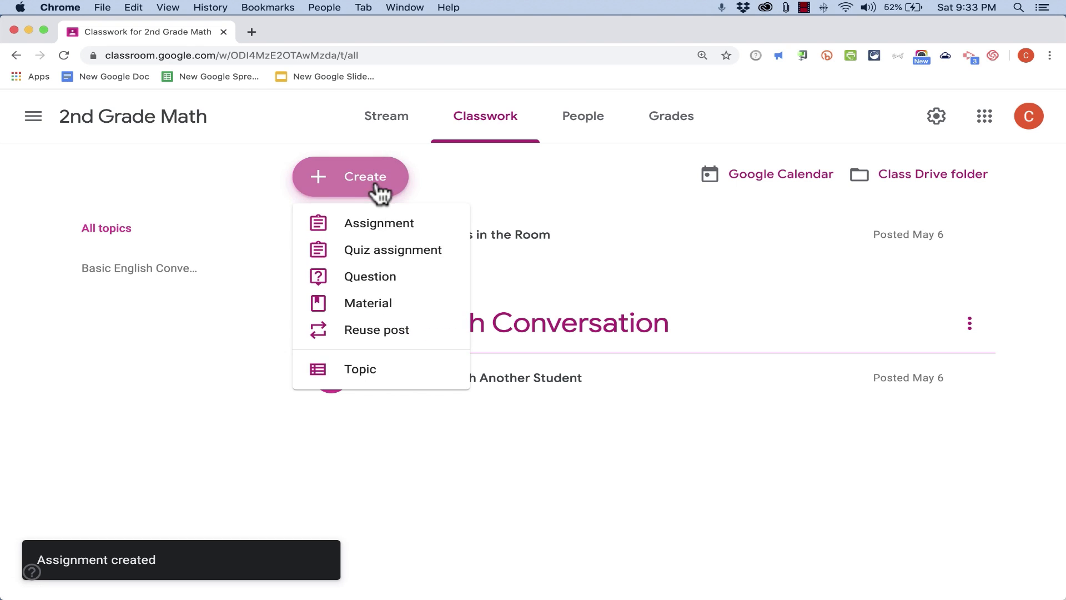
{"action": "left_click", "coordinate": [411, 333]}
{"action": "left_click", "coordinate": [196, 126]}
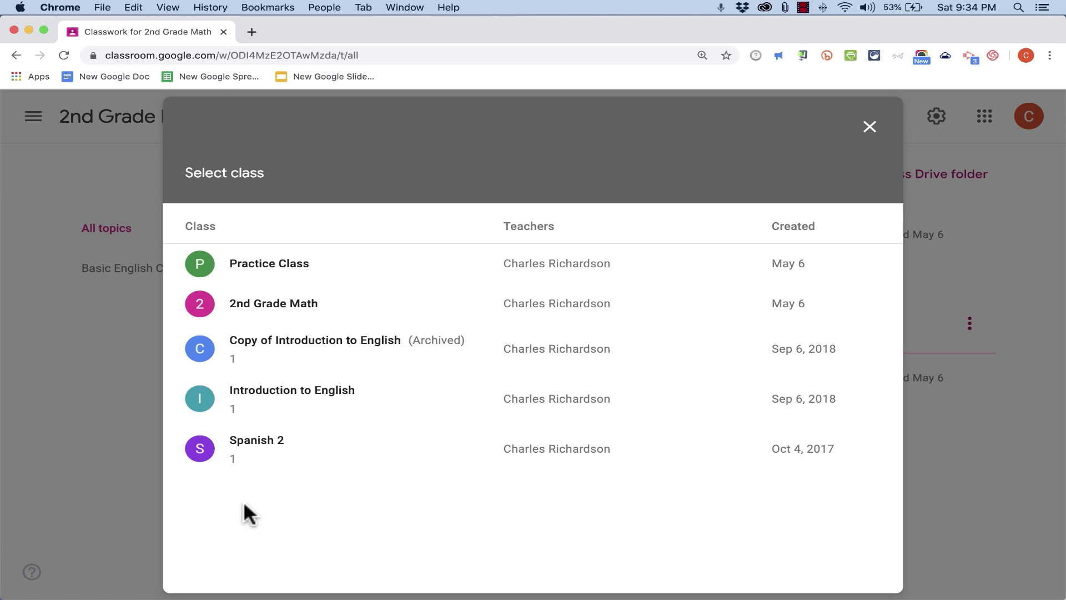
{"action": "left_click", "coordinate": [251, 444]}
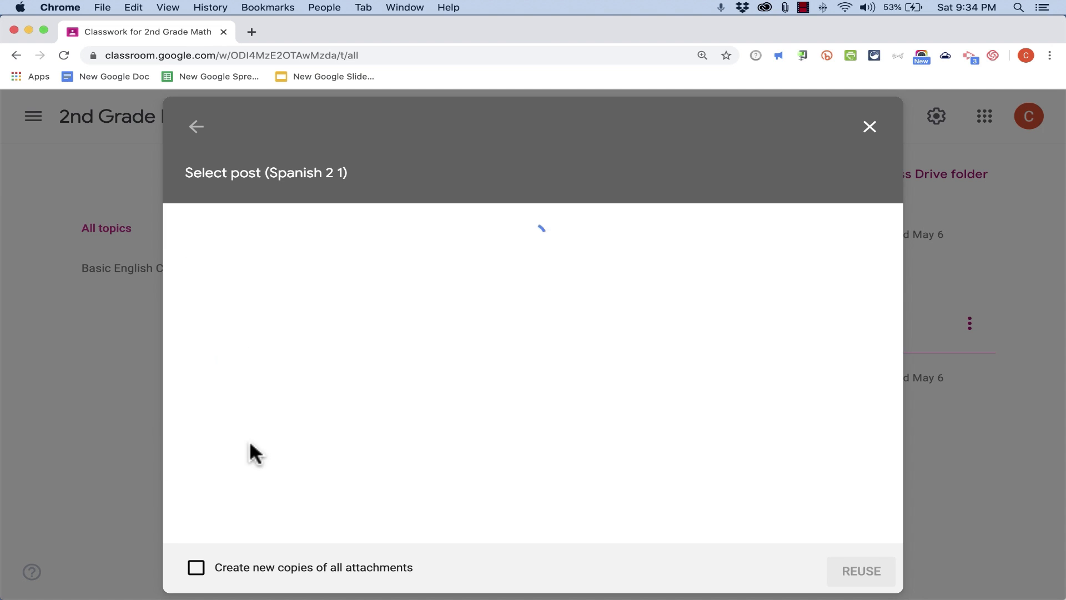
{"action": "left_click", "coordinate": [297, 310]}
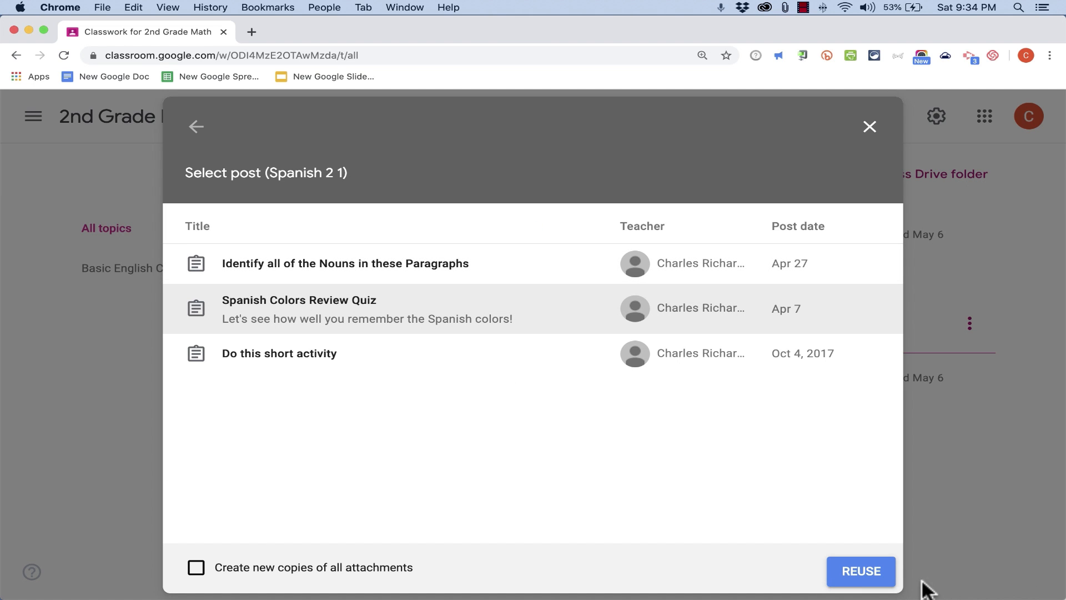
{"action": "left_click", "coordinate": [874, 575]}
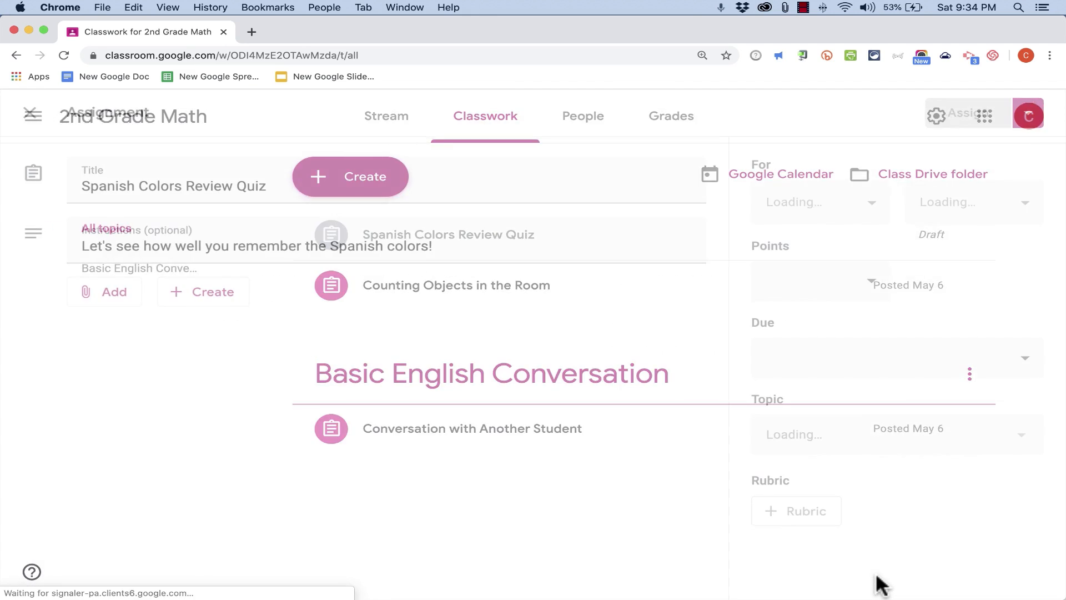
{"action": "left_click", "coordinate": [969, 115]}
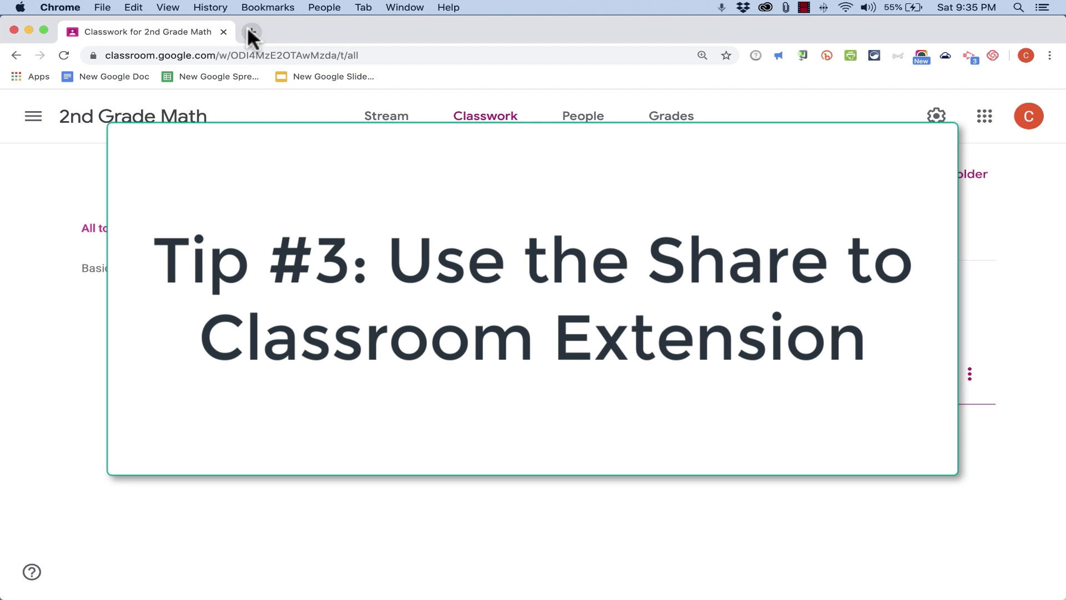
Open a new browser tab and go to the Chrome Web Store extensions page
{"action": "left_click", "coordinate": [251, 30]}
{"action": "left_click", "coordinate": [171, 32]}
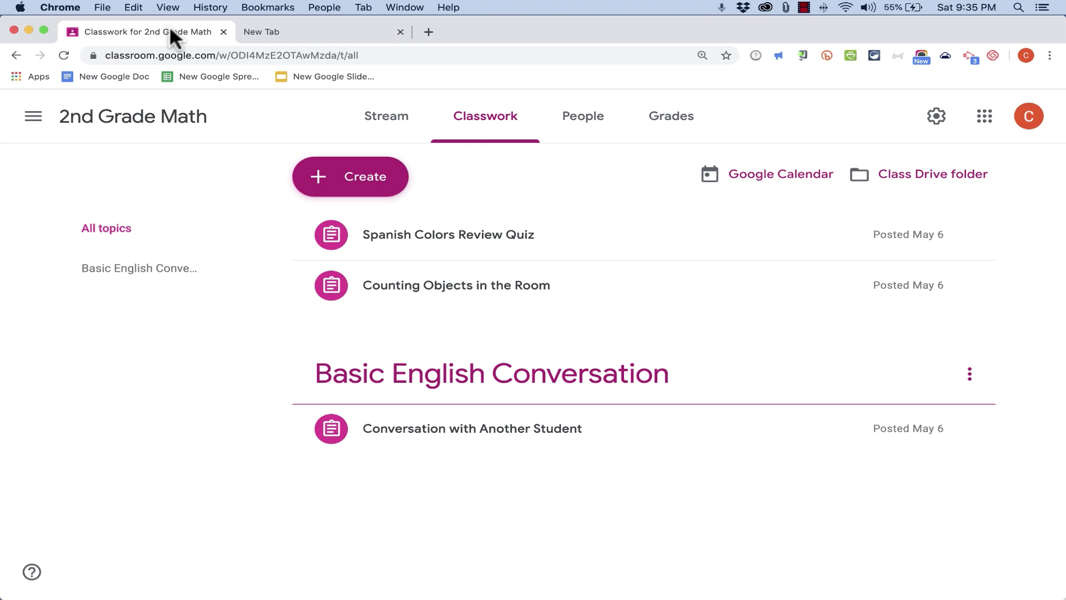
{"action": "left_click", "coordinate": [289, 31]}
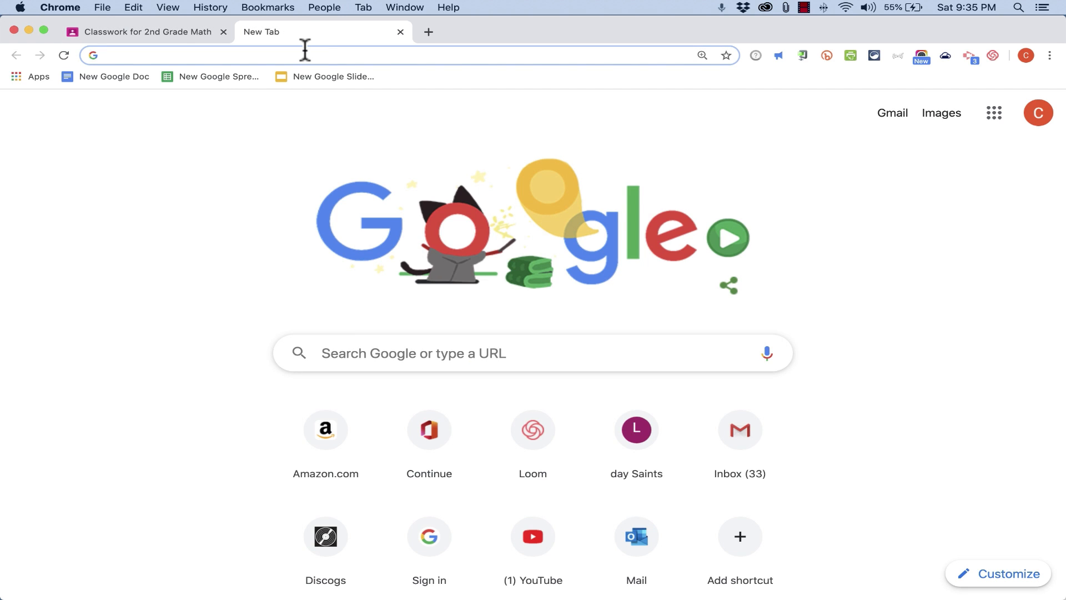
{"action": "type", "text": "google chrome store"}
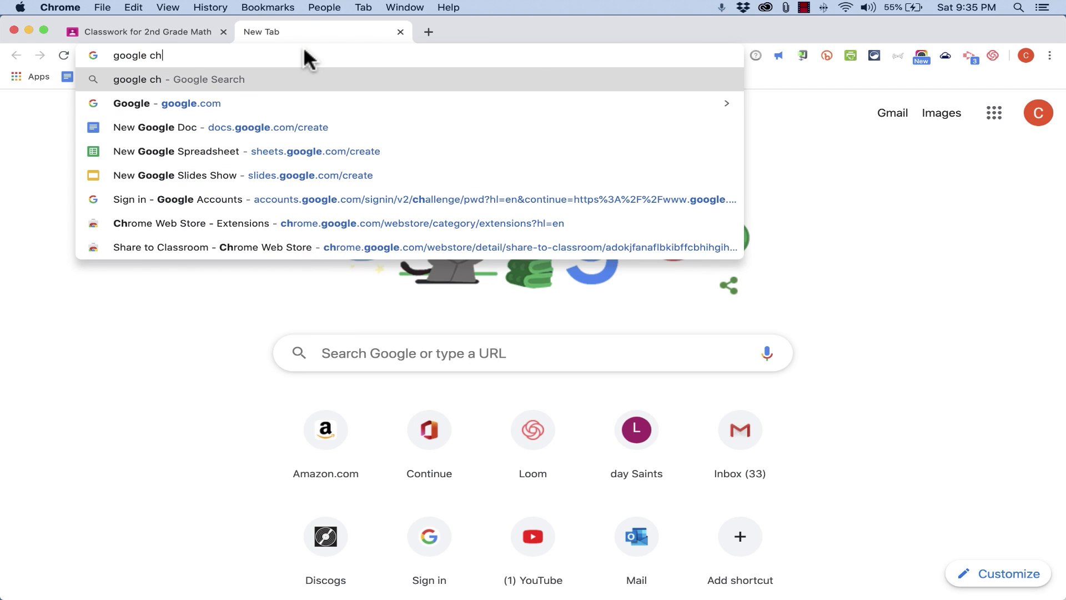
{"action": "key", "text": "Return"}
{"action": "left_click", "coordinate": [317, 238]}
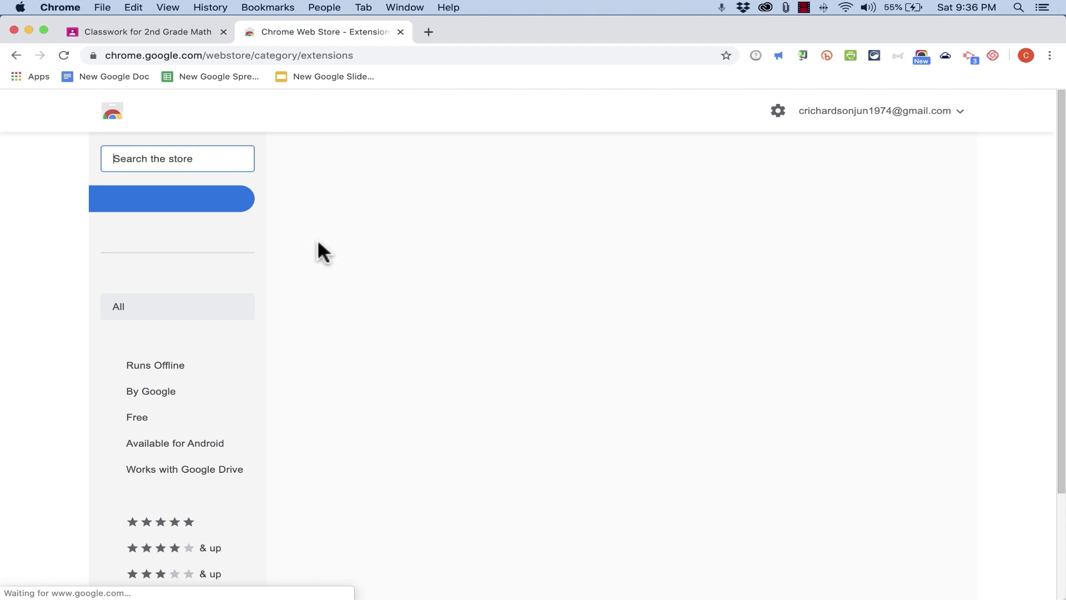
Search the store for share to classroom and add the Share to Classroom extension to Chrome
{"action": "left_click", "coordinate": [183, 158]}
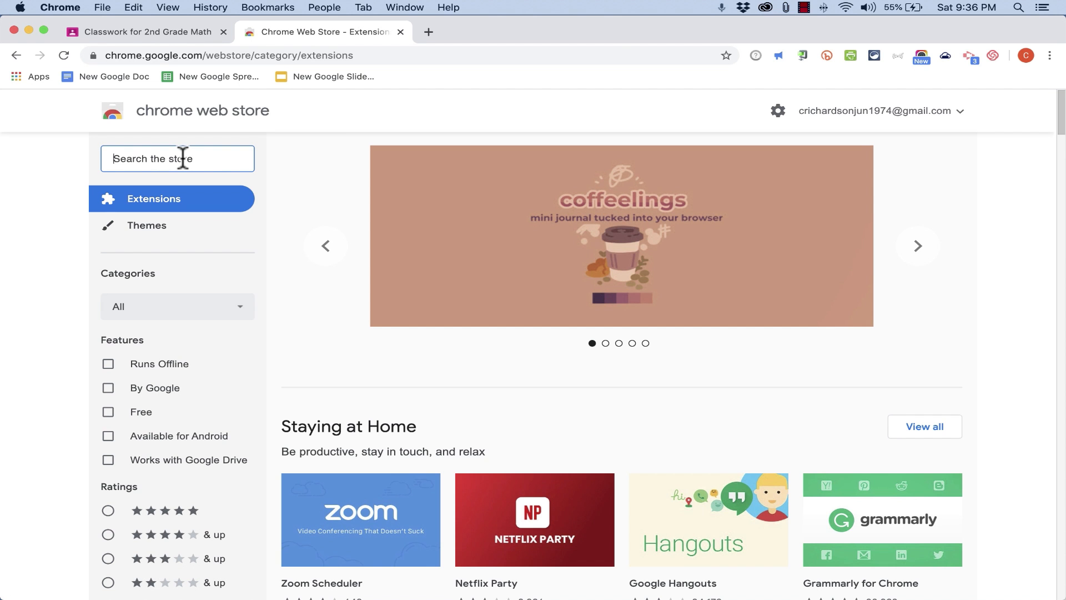
{"action": "type", "text": "share to classroom"}
{"action": "key", "text": "Return"}
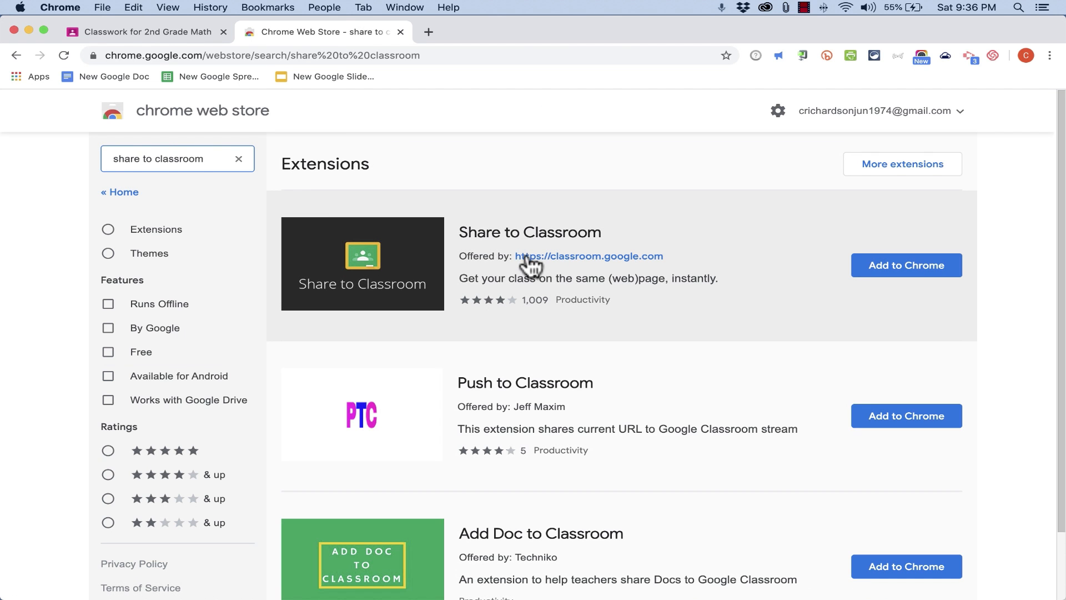
{"action": "left_click", "coordinate": [895, 267]}
{"action": "left_click", "coordinate": [646, 221]}
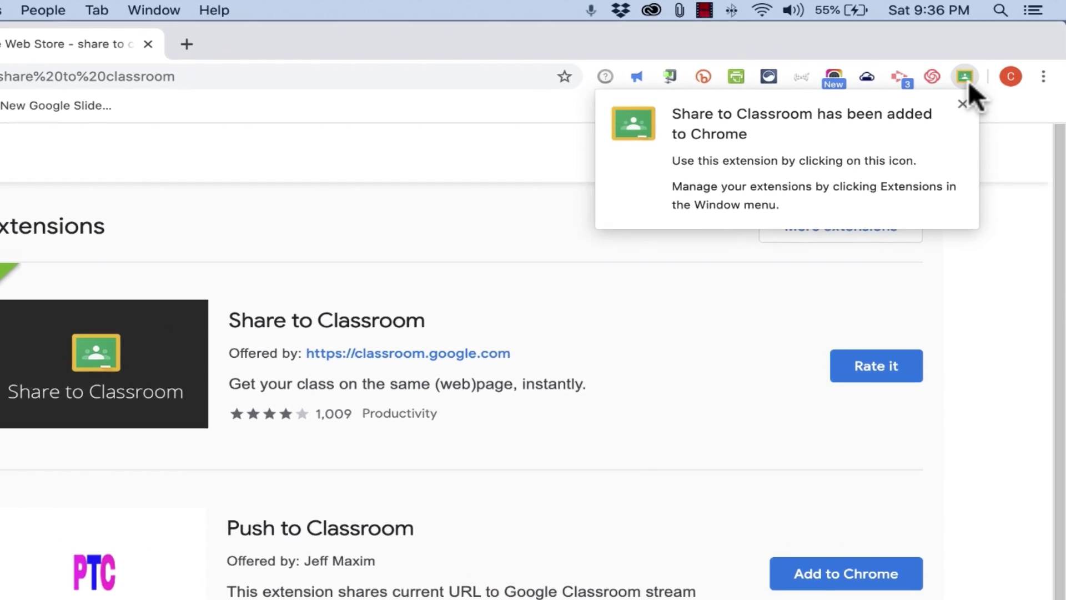
{"action": "left_click", "coordinate": [963, 104]}
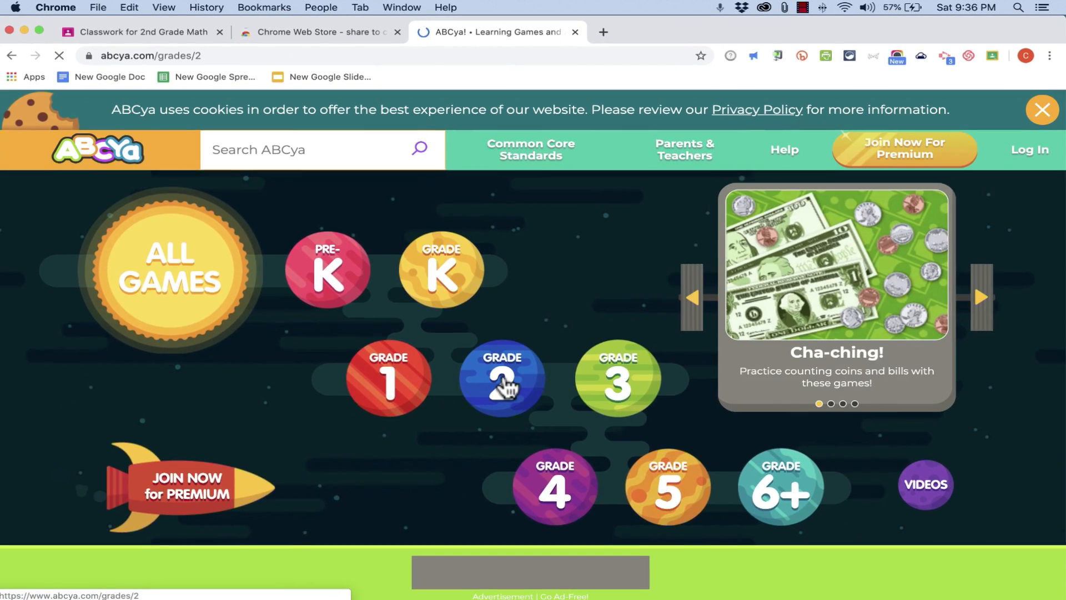
Open the Math Lines Multiplication game on ABCya and push it to 2nd Grade Math students with Share to Classroom
{"action": "left_click", "coordinate": [506, 377]}
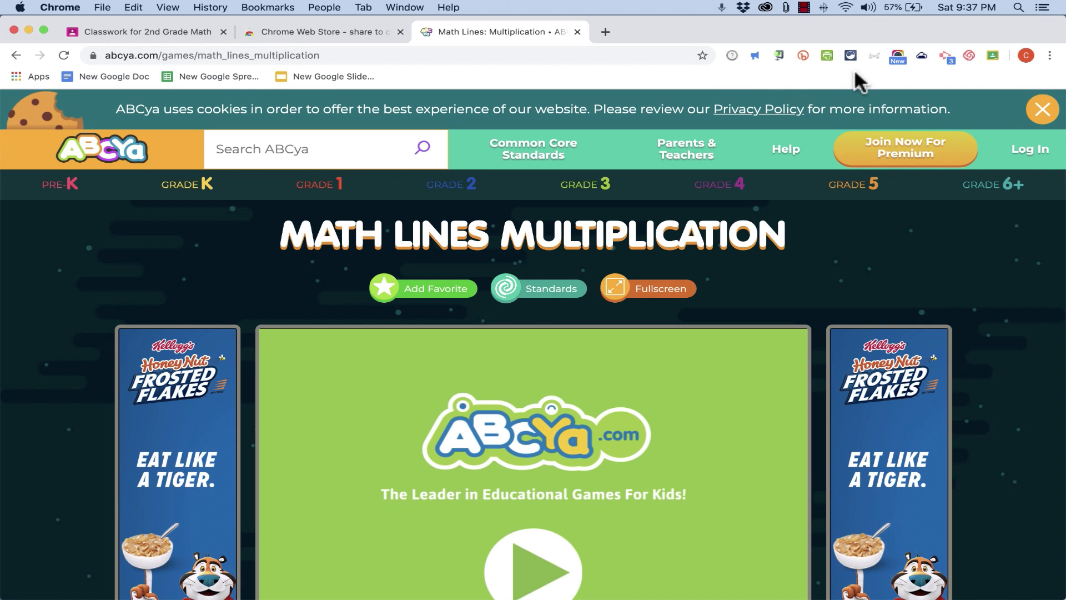
{"action": "left_click", "coordinate": [993, 55]}
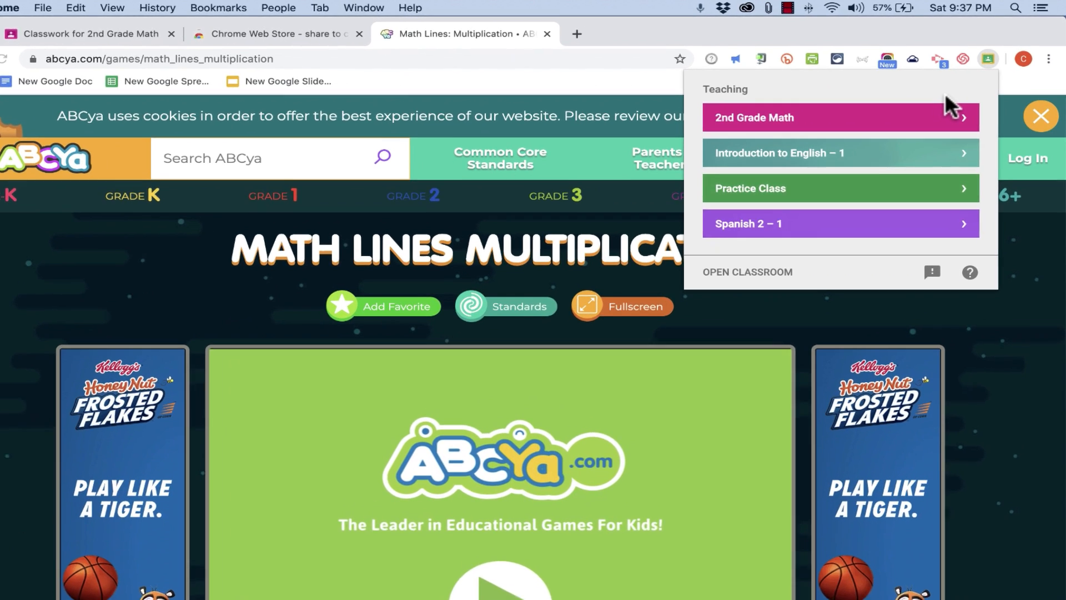
{"action": "left_click", "coordinate": [765, 117]}
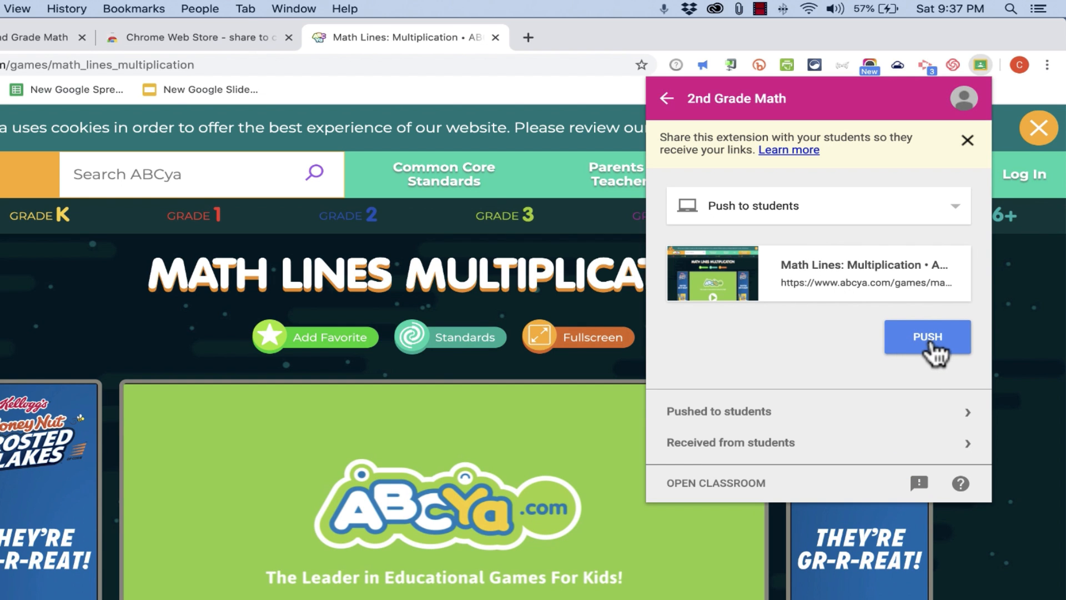
{"action": "left_click", "coordinate": [933, 341]}
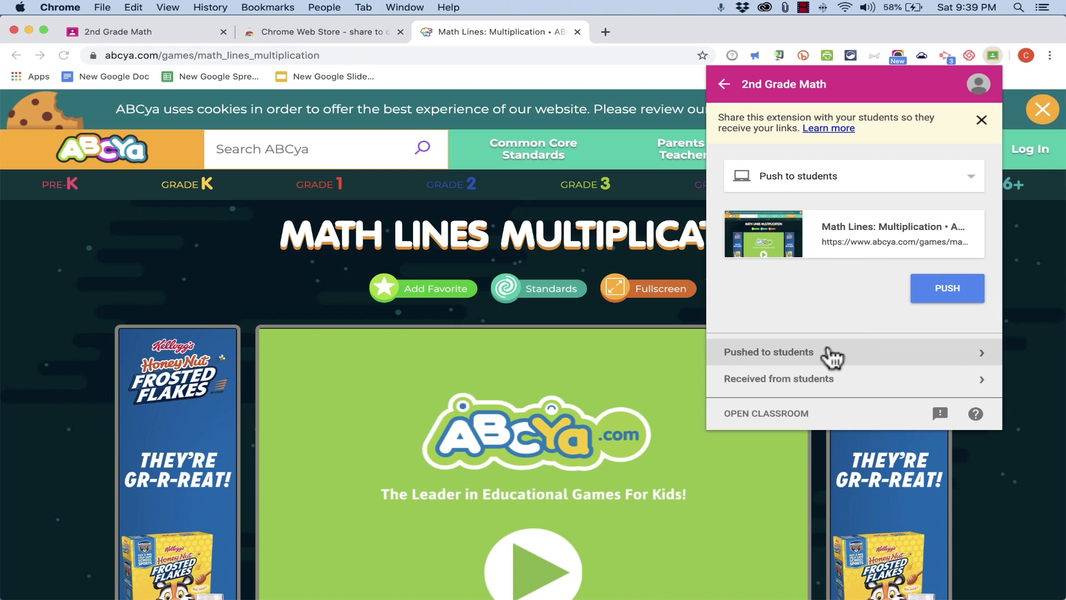
Switch the Share to Classroom action to creating an assignment for the 2nd Grade Math class
{"action": "left_click", "coordinate": [966, 186]}
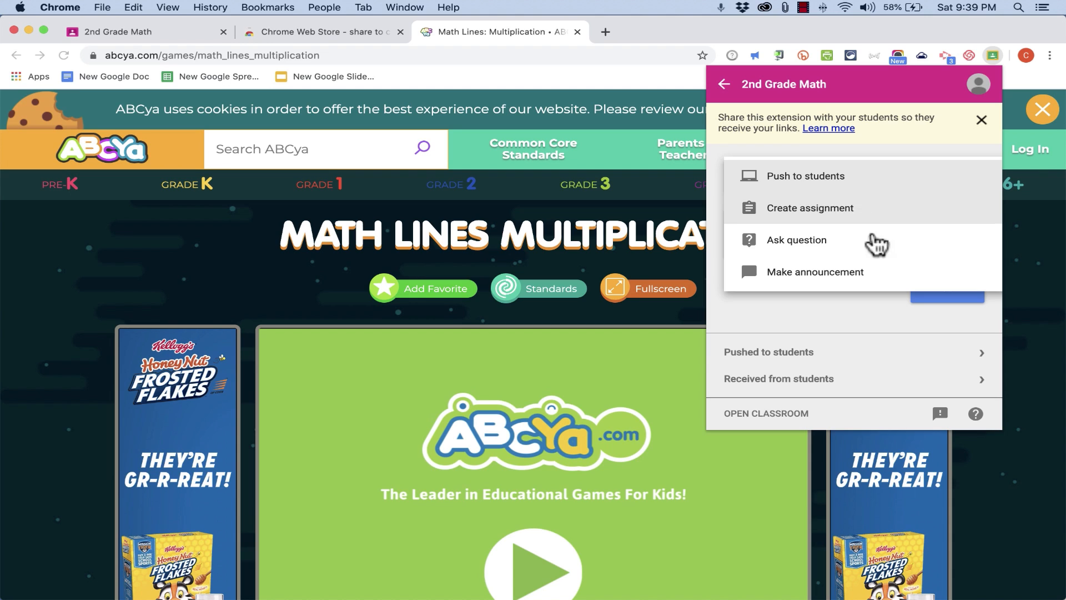
{"action": "left_click", "coordinate": [872, 311]}
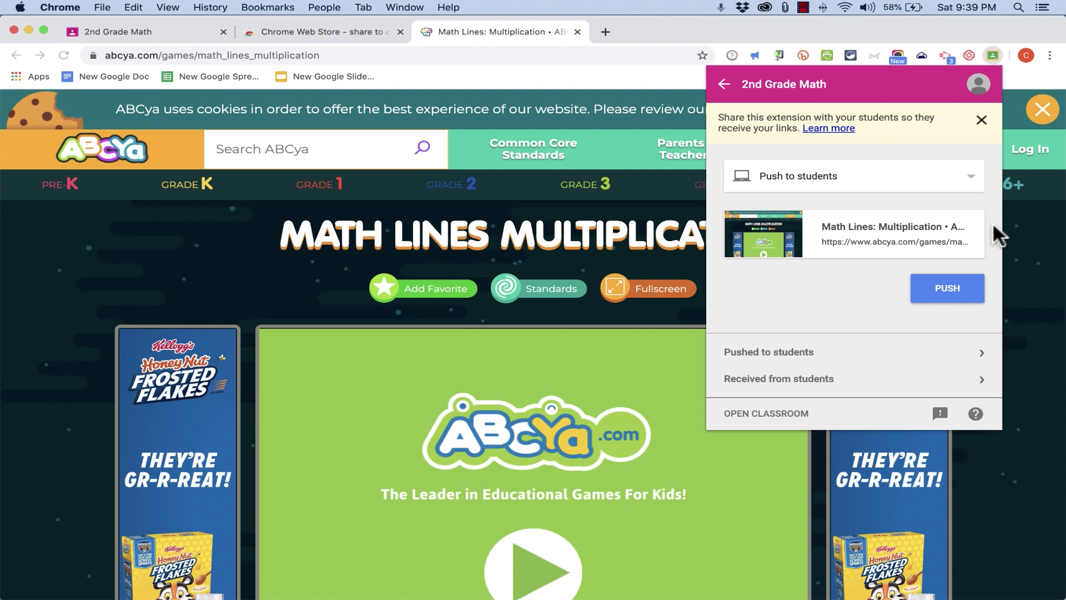
{"action": "left_click", "coordinate": [969, 176]}
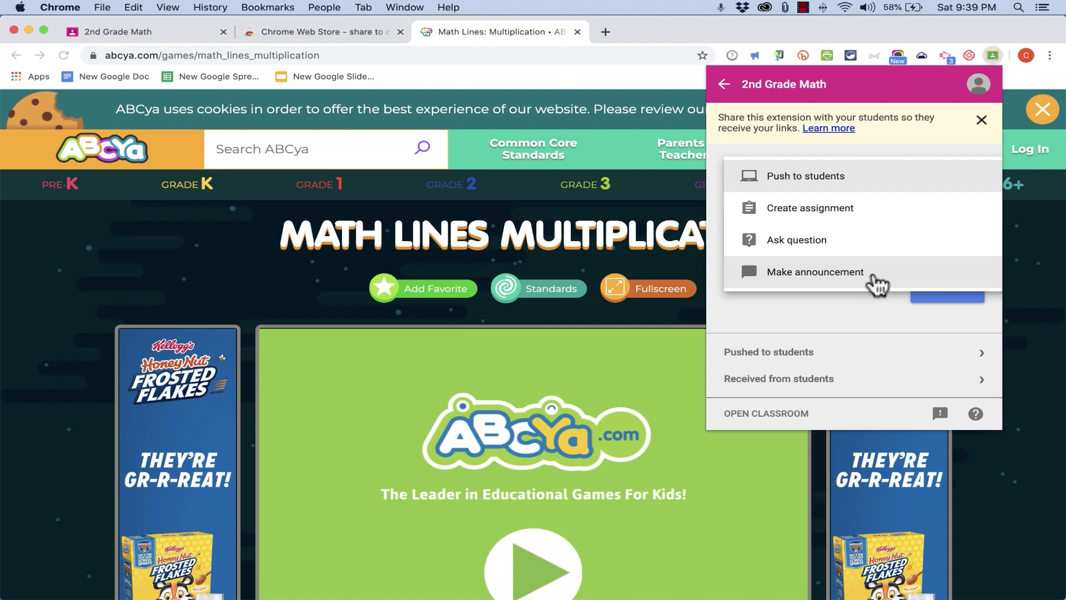
{"action": "left_click", "coordinate": [845, 224]}
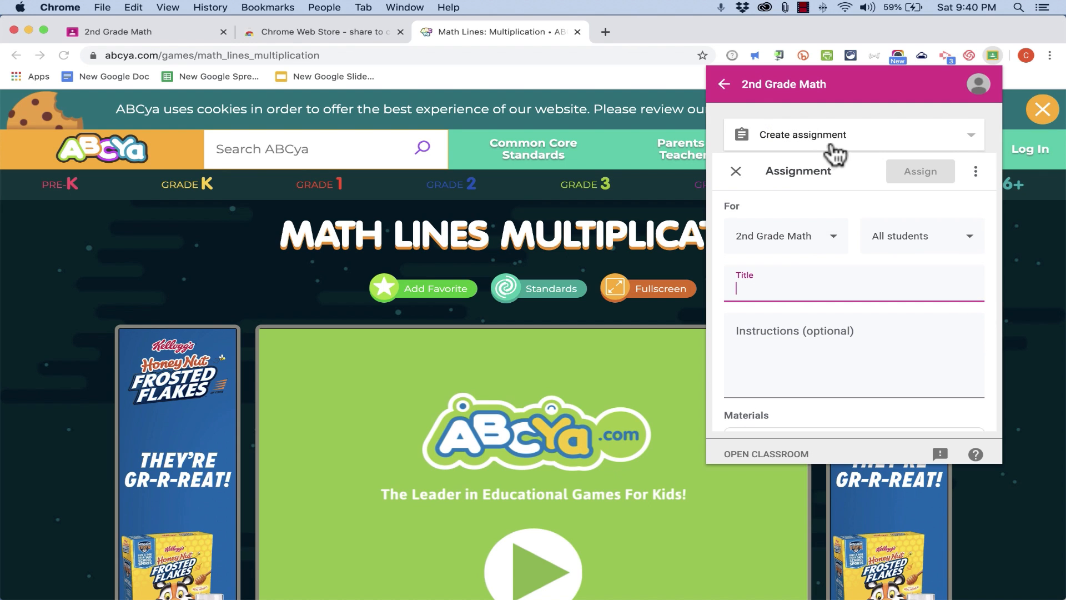
{"action": "left_click", "coordinate": [830, 238]}
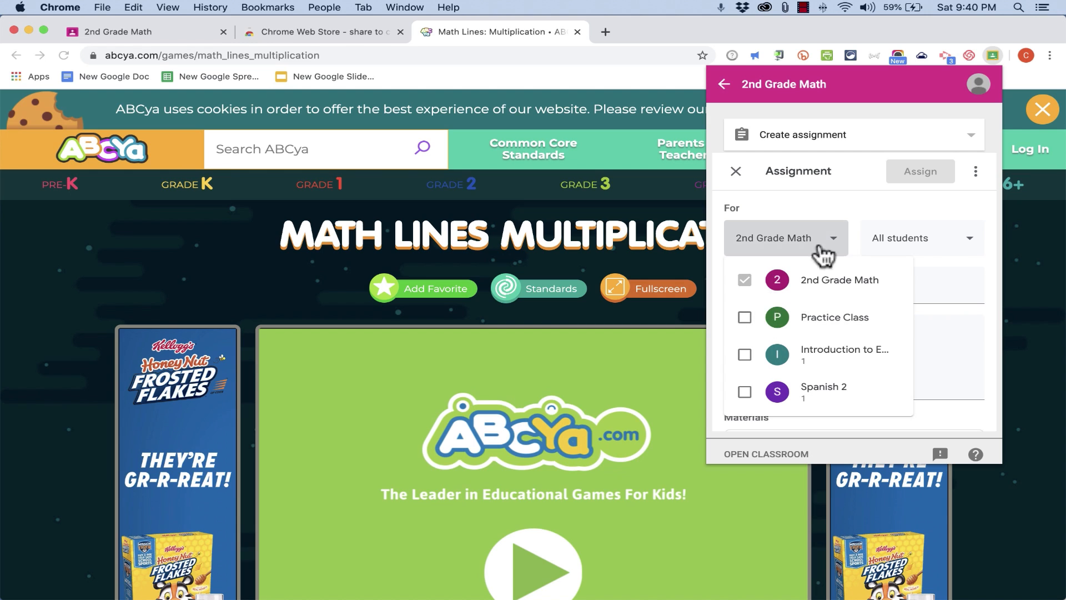
{"action": "left_click", "coordinate": [847, 201]}
Title the assignment Practice ABYA Game and assign it to all students
{"action": "left_click", "coordinate": [790, 294]}
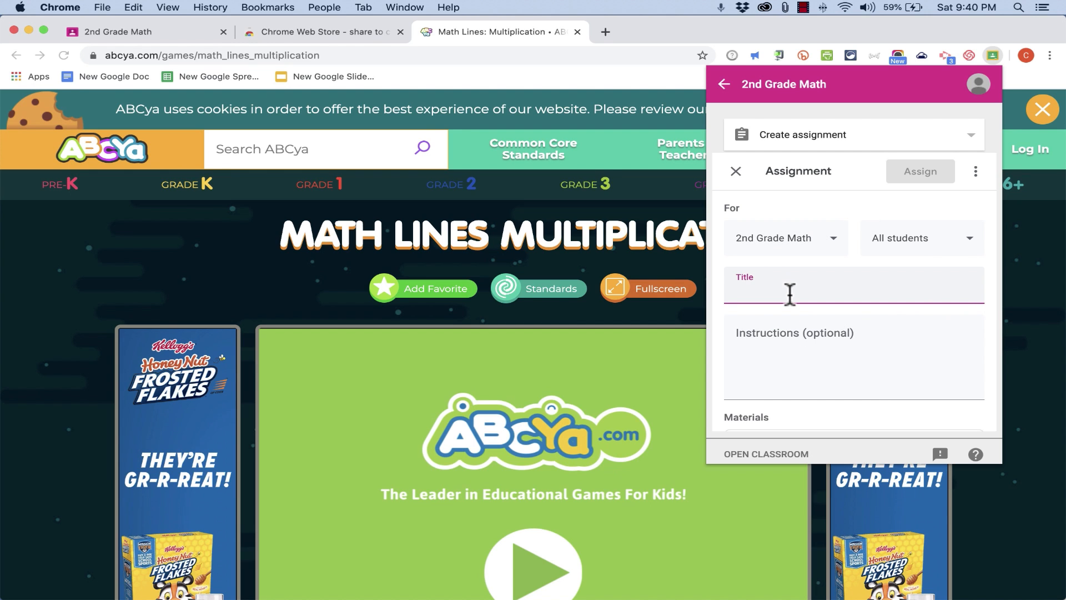
{"action": "type", "text": "Practice ABYA Game"}
{"action": "left_click", "coordinate": [796, 379]}
{"action": "scroll", "coordinate": [800, 376], "scroll_direction": "down", "scroll_amount": 5}
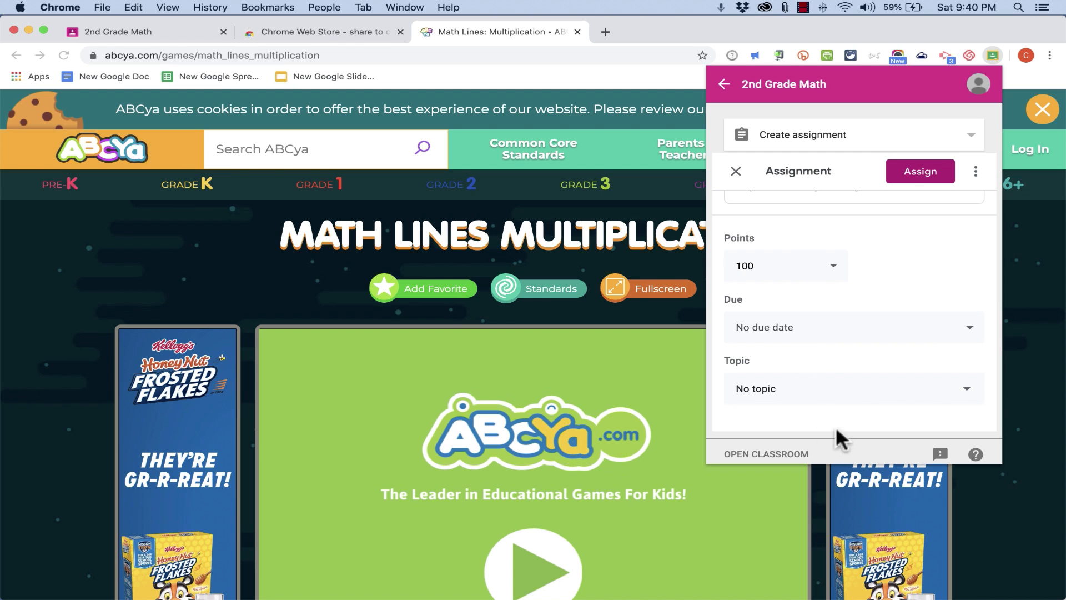
{"action": "left_click", "coordinate": [922, 169]}
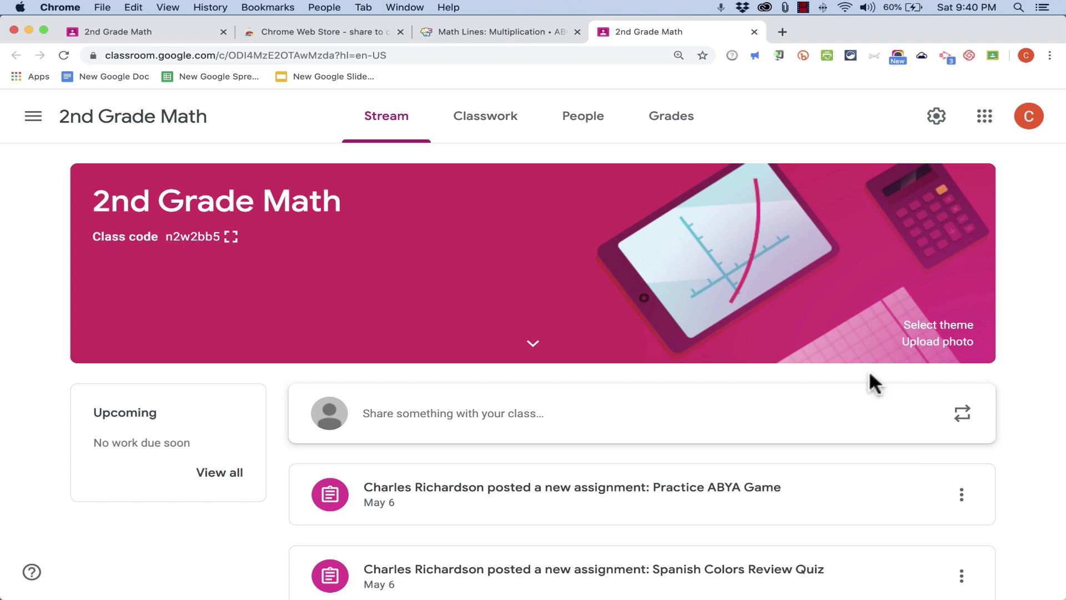
Open the 2nd Grade Math class's classwork and expand the Practice ABYA Game assignment to review it
{"action": "left_click", "coordinate": [476, 130]}
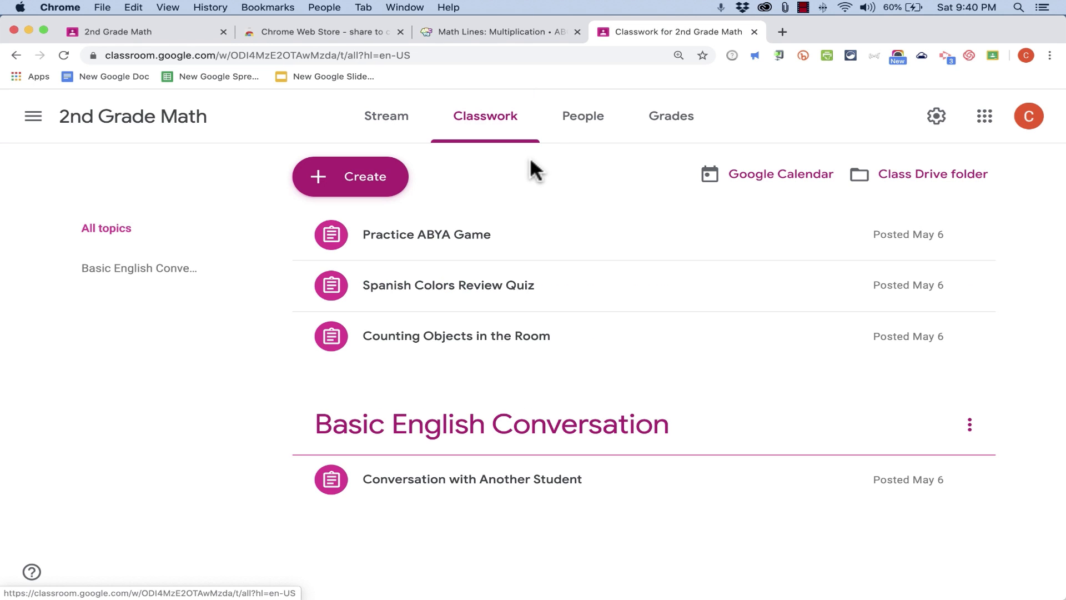
{"action": "left_click", "coordinate": [397, 242]}
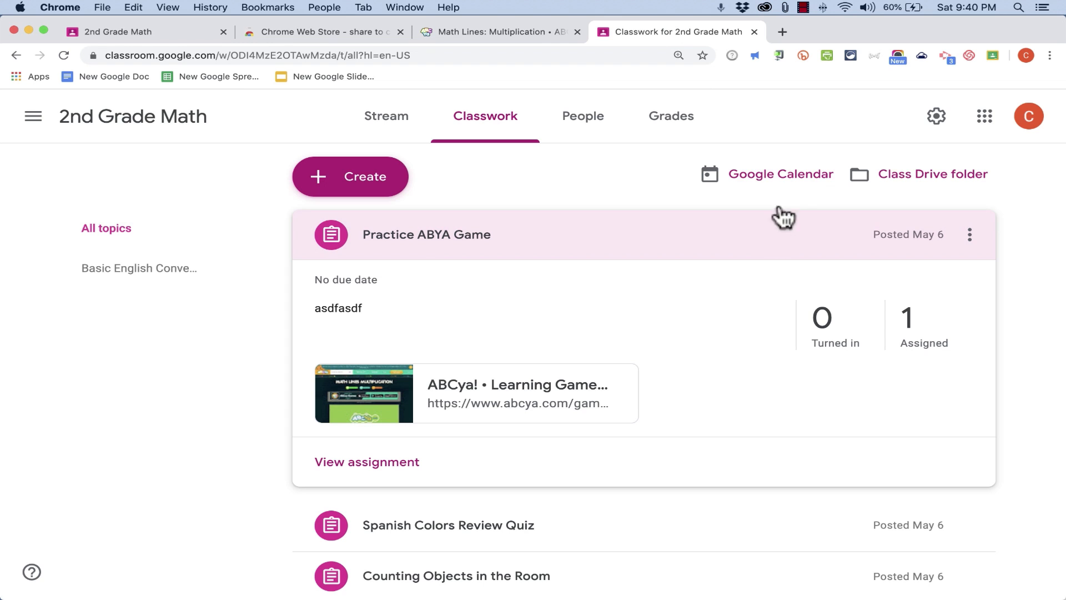
From the ABCya game page, post a Share to Classroom announcement to 2nd Grade Math saying Please try this game
{"action": "key", "text": "ctrl+shift+Tab"}
{"action": "left_click", "coordinate": [992, 52]}
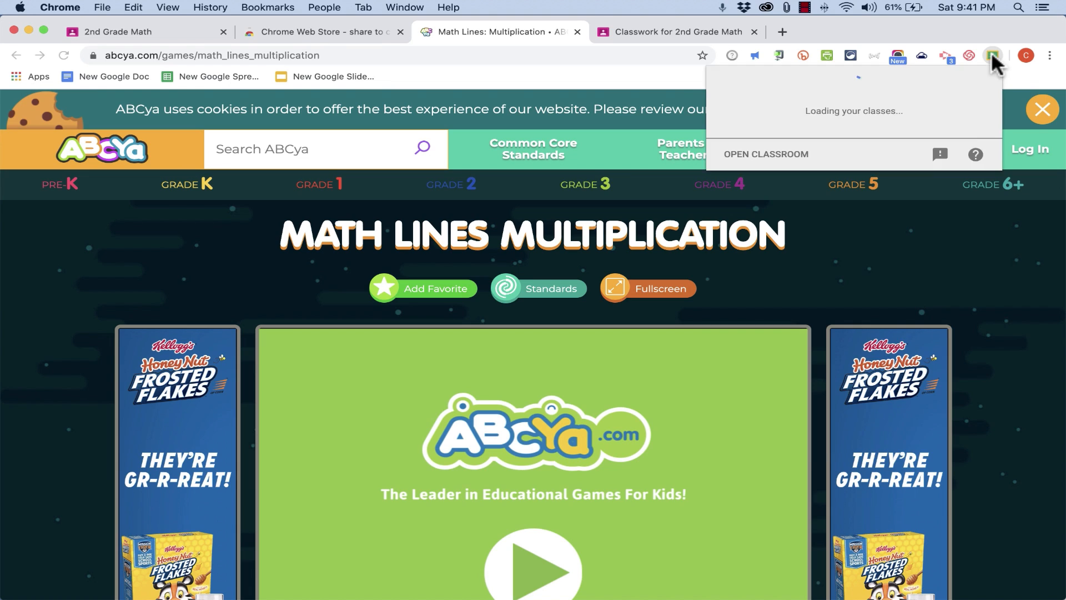
{"action": "left_click", "coordinate": [963, 144]}
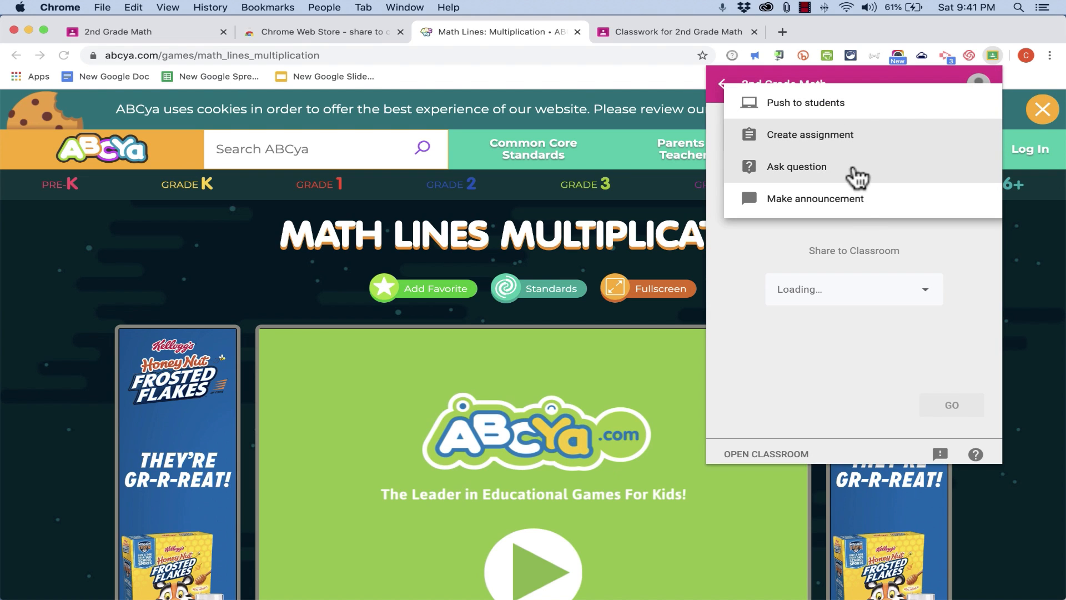
{"action": "left_click", "coordinate": [860, 203]}
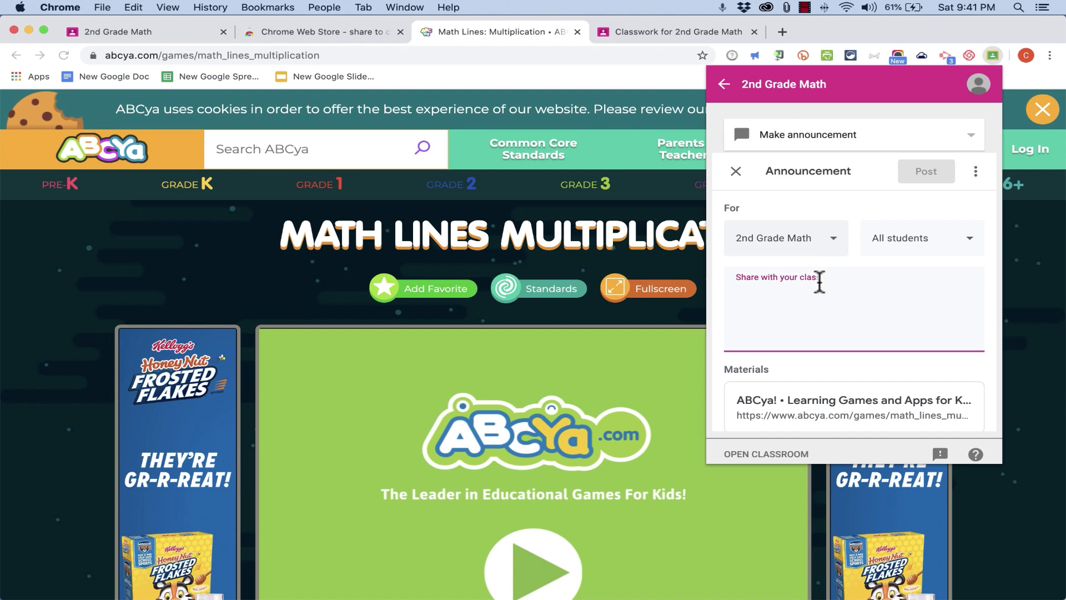
{"action": "type", "text": "sdafasdfasd"}
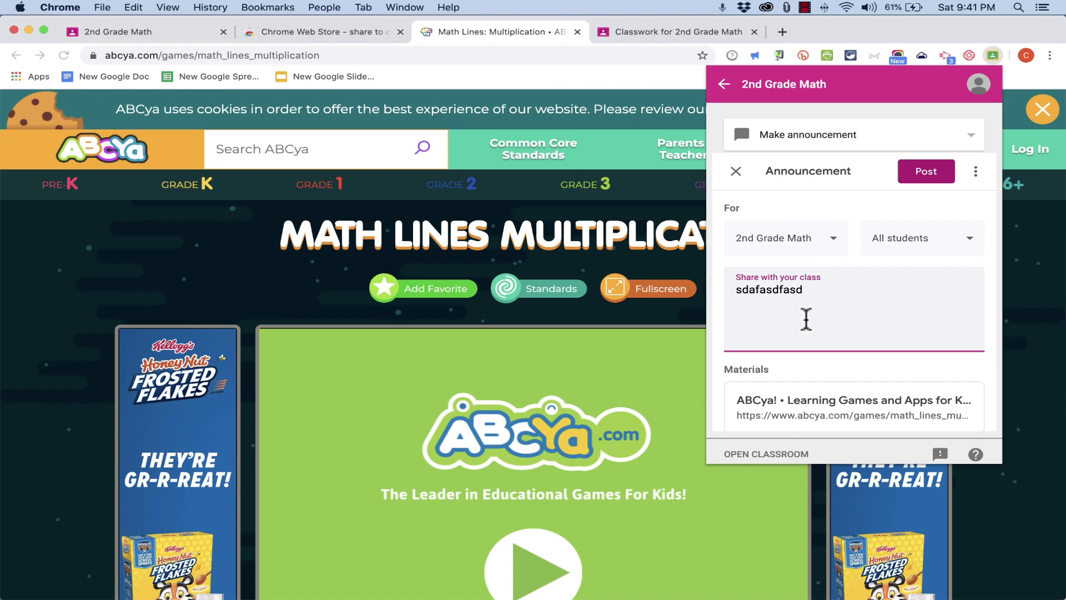
{"action": "key", "text": "super+a"}
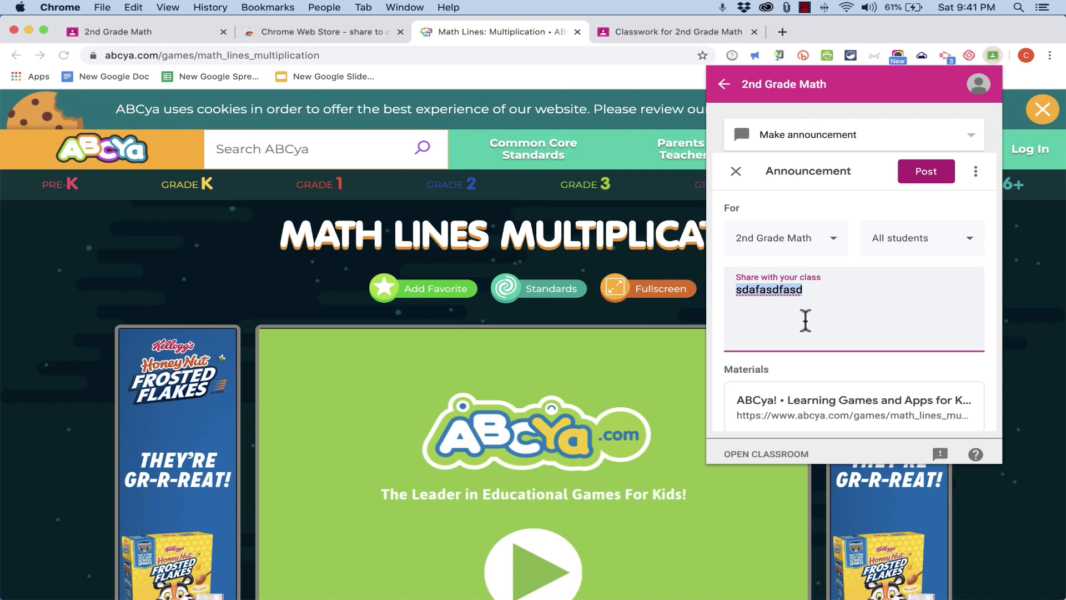
{"action": "type", "text": "Please try this game."}
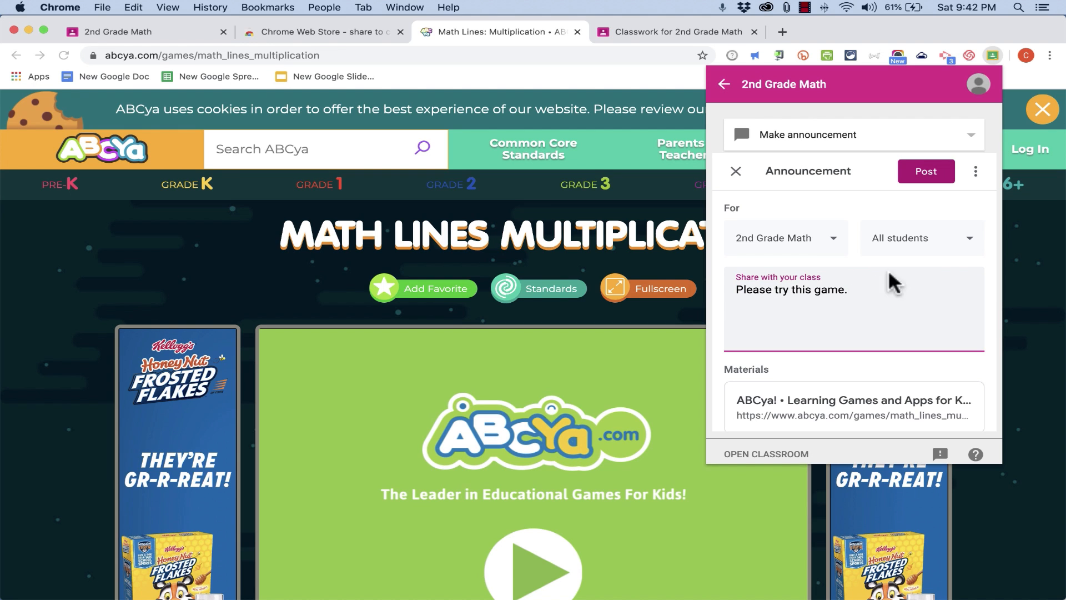
{"action": "left_click", "coordinate": [930, 174]}
Create a classwork topic named Unit 1: Review of Numeracy Basic
{"action": "left_click", "coordinate": [391, 119]}
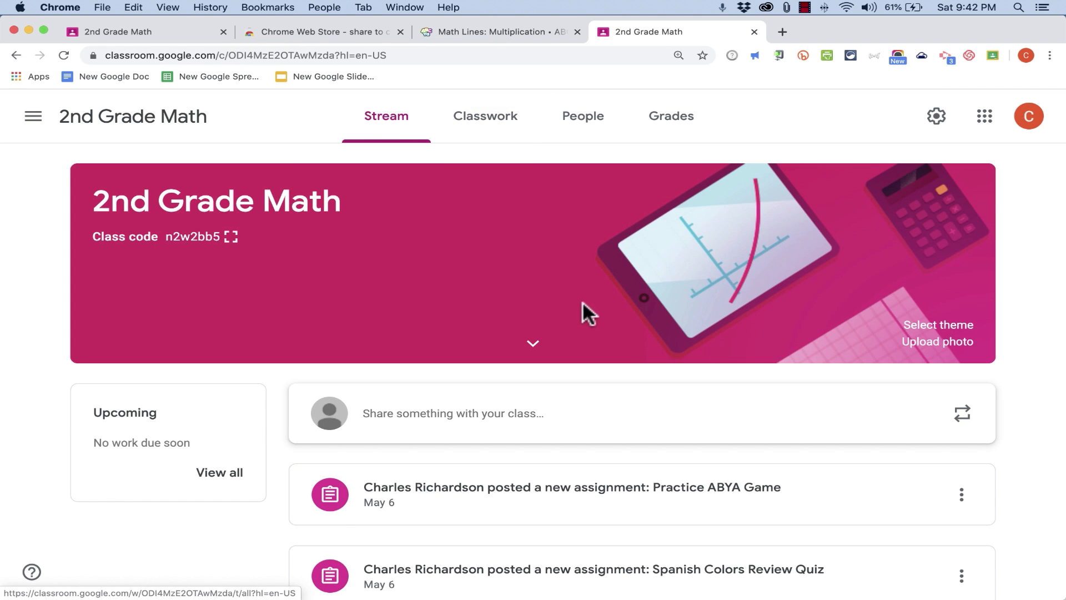
{"action": "scroll", "coordinate": [582, 301], "scroll_direction": "down", "scroll_amount": 4}
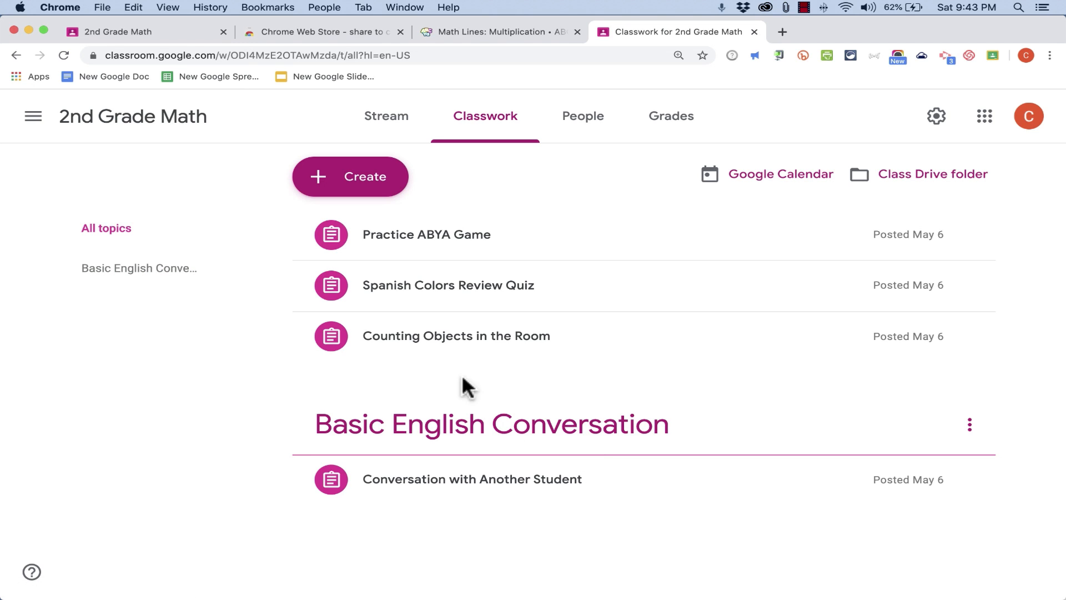
{"action": "left_click", "coordinate": [370, 187]}
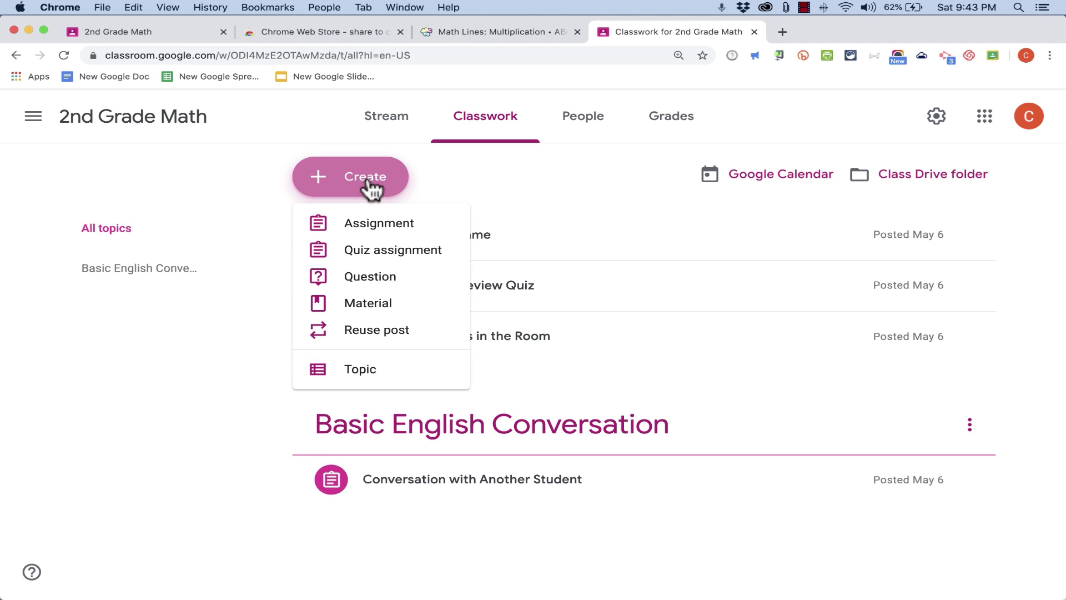
{"action": "left_click", "coordinate": [375, 370]}
{"action": "type", "text": "Unit"}
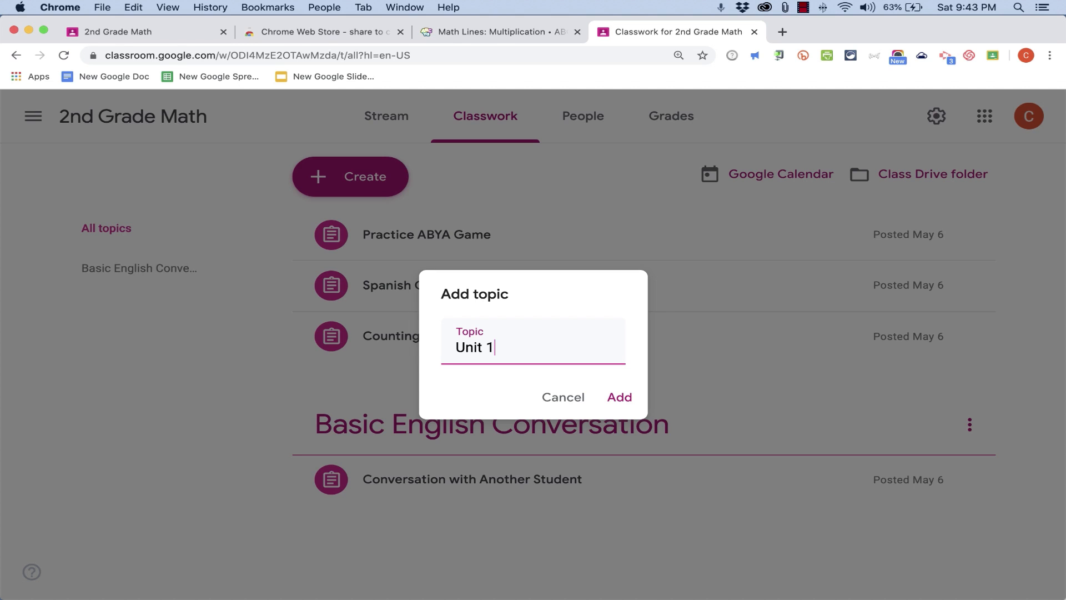
{"action": "type", "text": "1: Review of Numeracy Basic"}
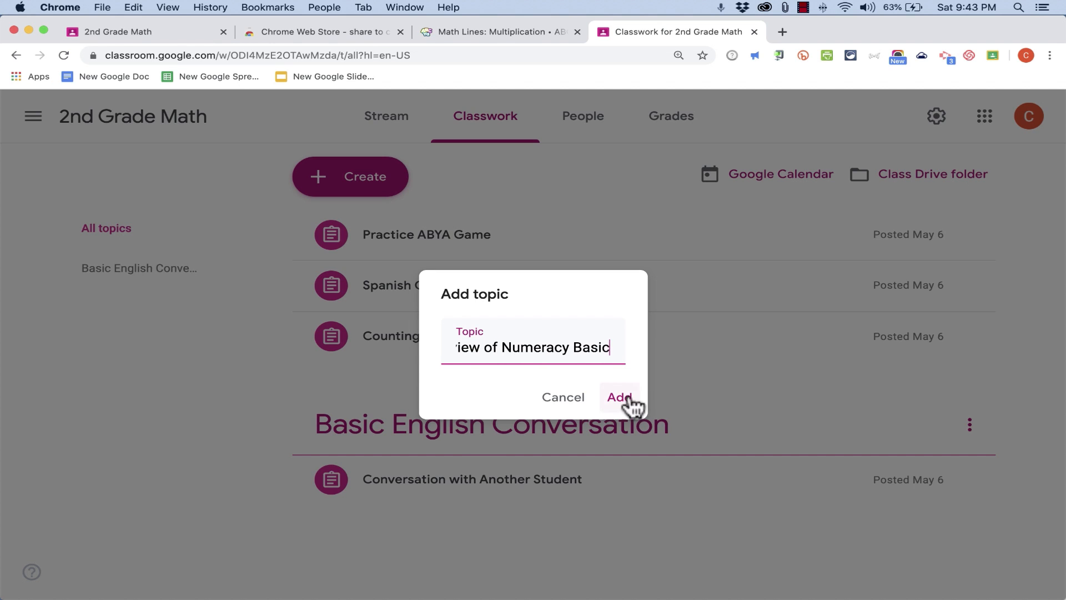
{"action": "left_click", "coordinate": [621, 398]}
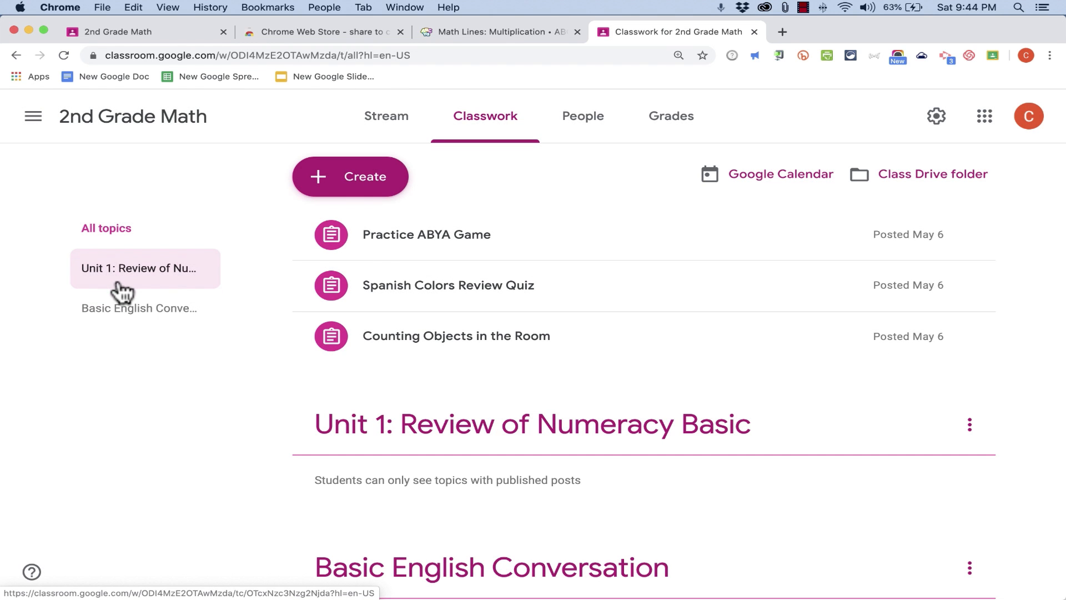
Create a second classwork topic named Unit 2: Multiplication
{"action": "left_click", "coordinate": [334, 186]}
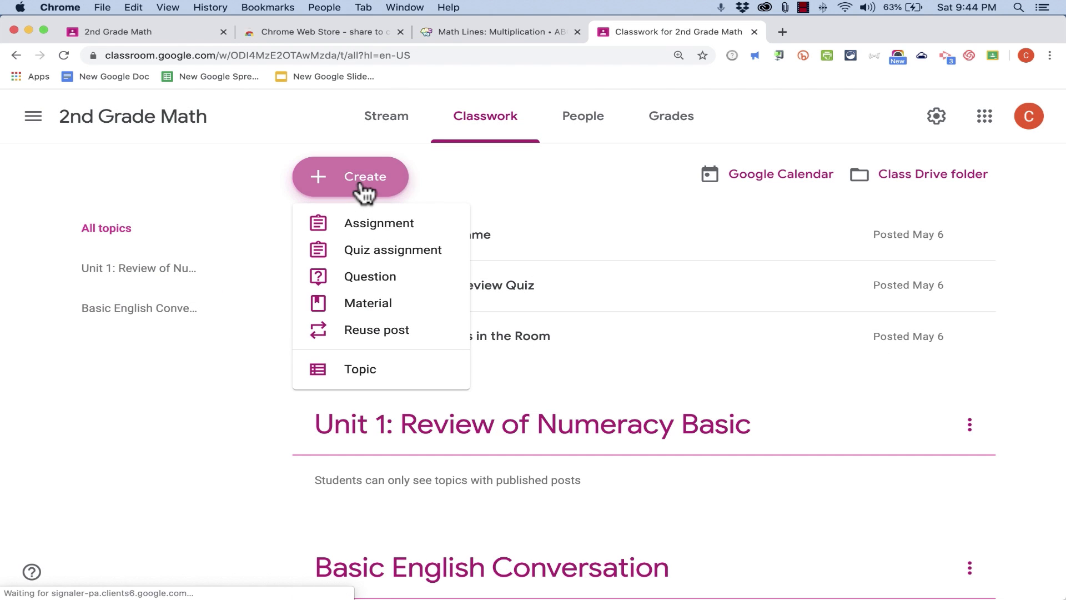
{"action": "left_click", "coordinate": [377, 366]}
{"action": "type", "text": "Unit 2: Multiplication"}
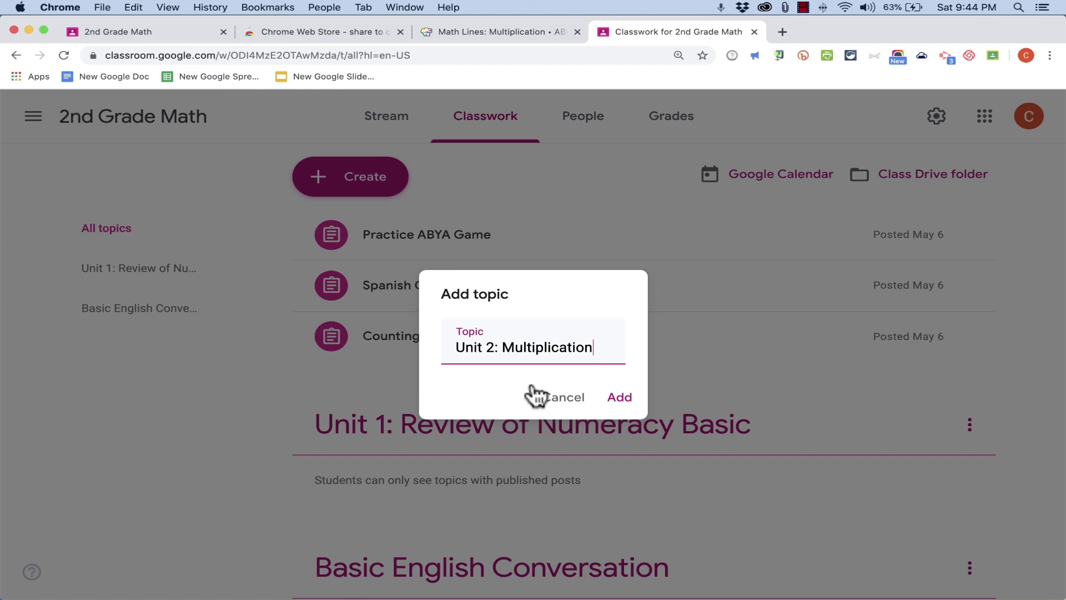
{"action": "left_click", "coordinate": [606, 396]}
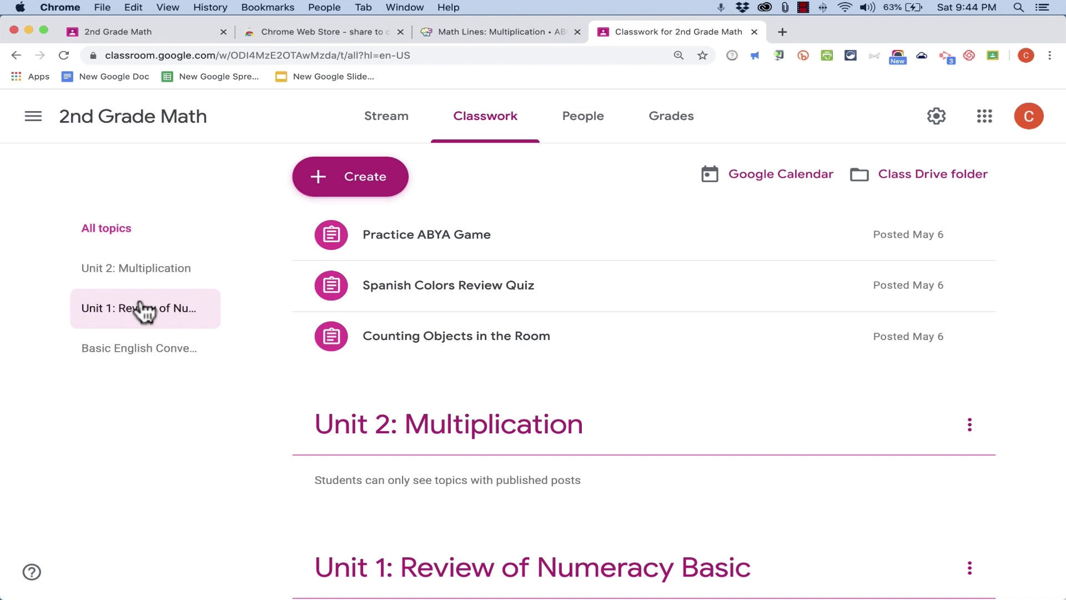
Post a new material titled Multiplication Tables under the Unit 2: Multiplication topic
{"action": "left_click", "coordinate": [382, 192]}
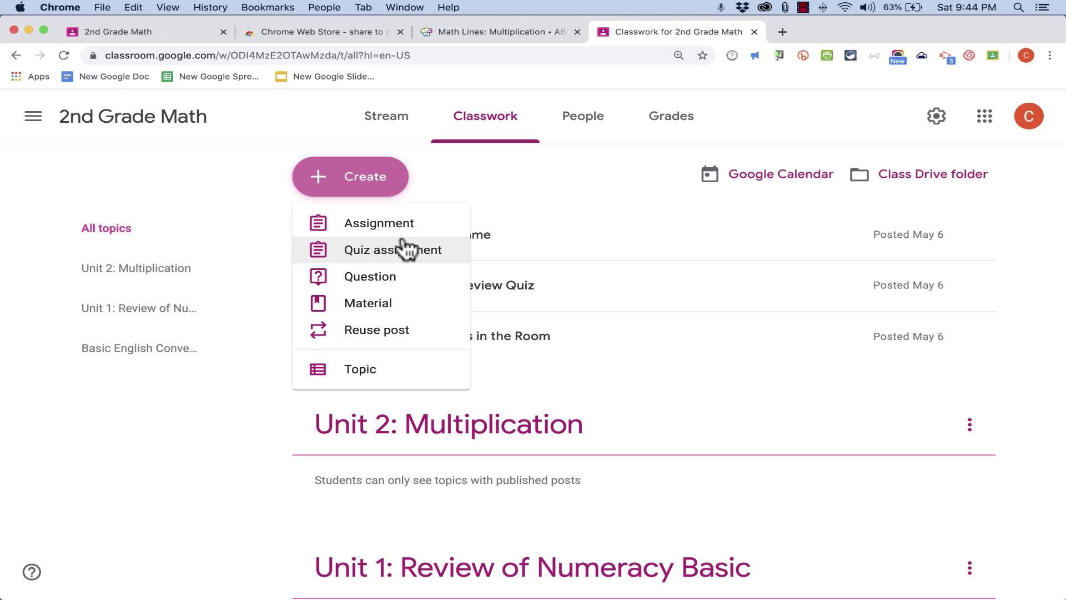
{"action": "left_click", "coordinate": [389, 304]}
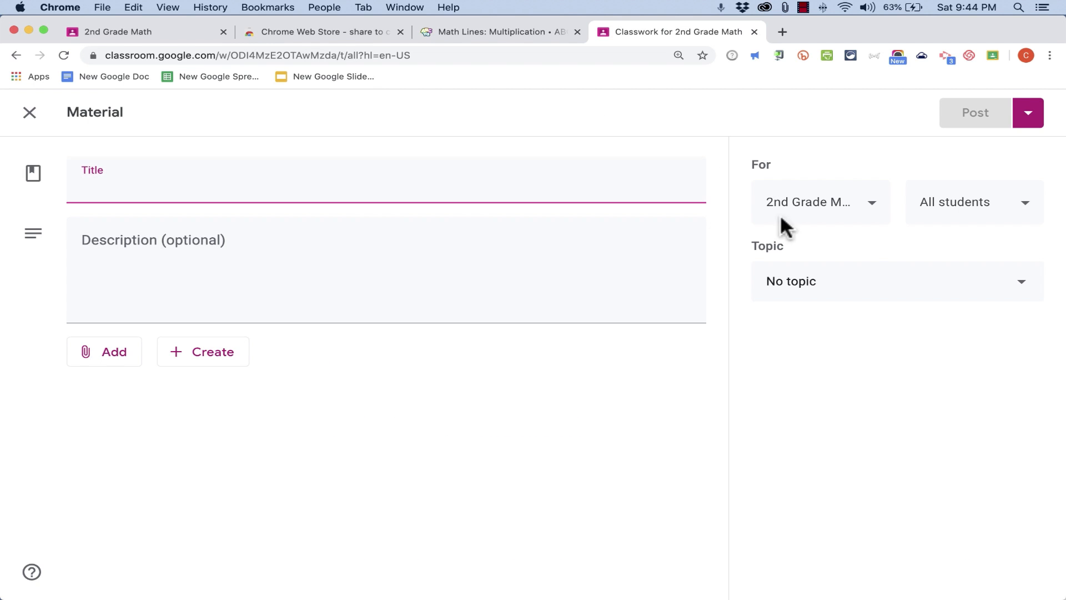
{"action": "type", "text": "Multiplication Tables"}
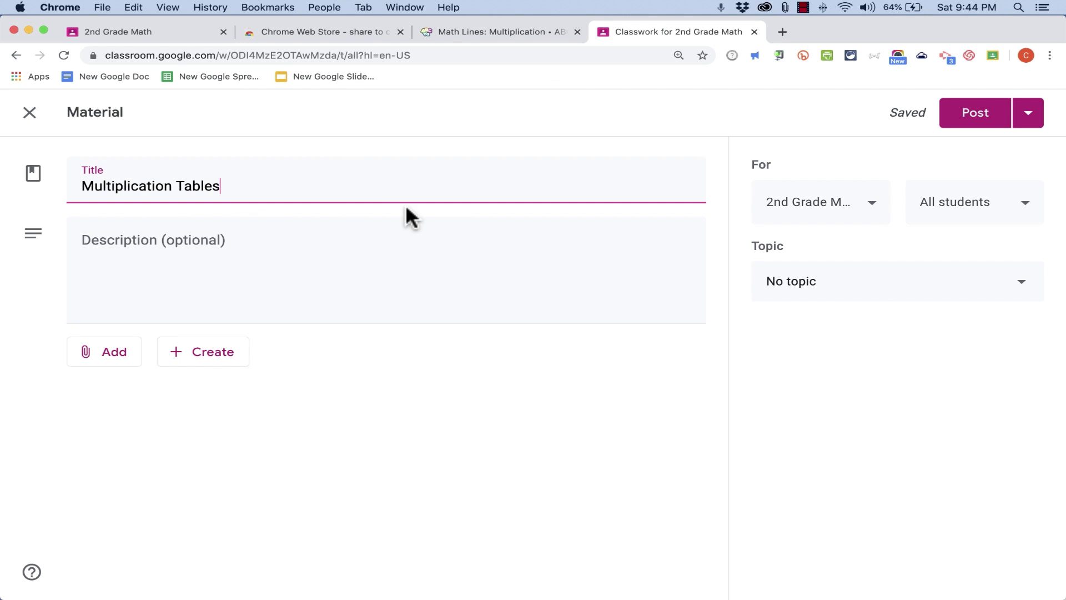
{"action": "left_click", "coordinate": [803, 291]}
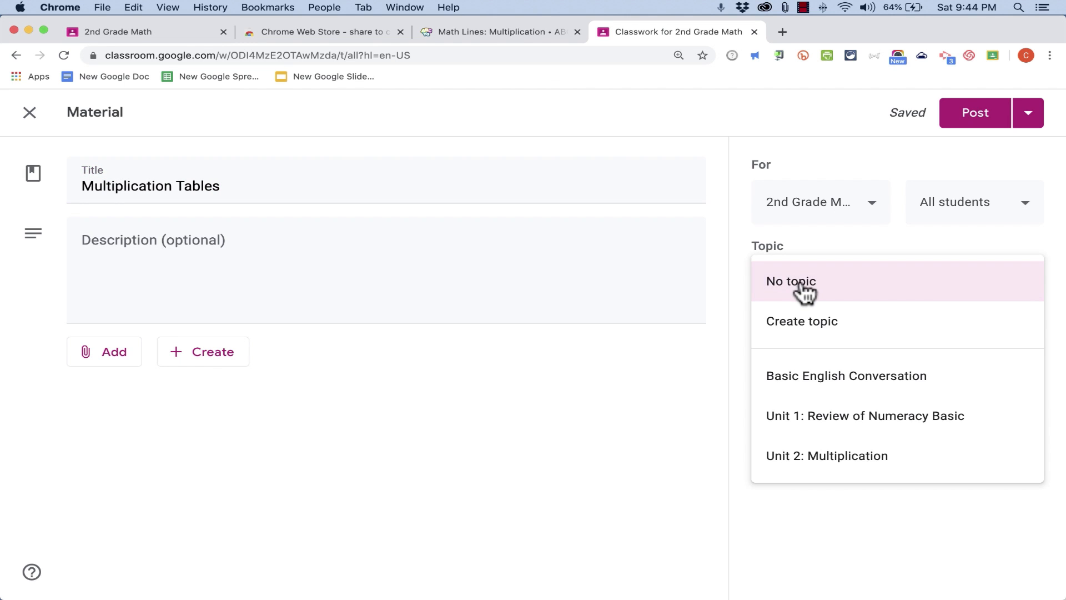
{"action": "left_click", "coordinate": [816, 458]}
{"action": "left_click", "coordinate": [975, 111]}
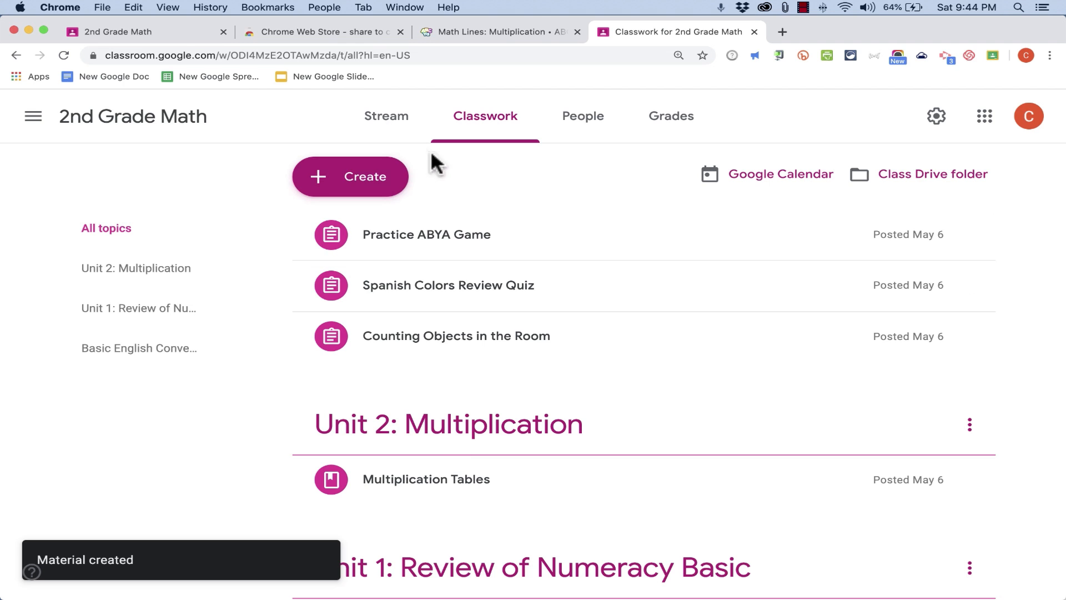
Browse the classwork list and each topic's filtered page to review how posts are organized
{"action": "scroll", "coordinate": [457, 428], "scroll_direction": "down", "scroll_amount": 3}
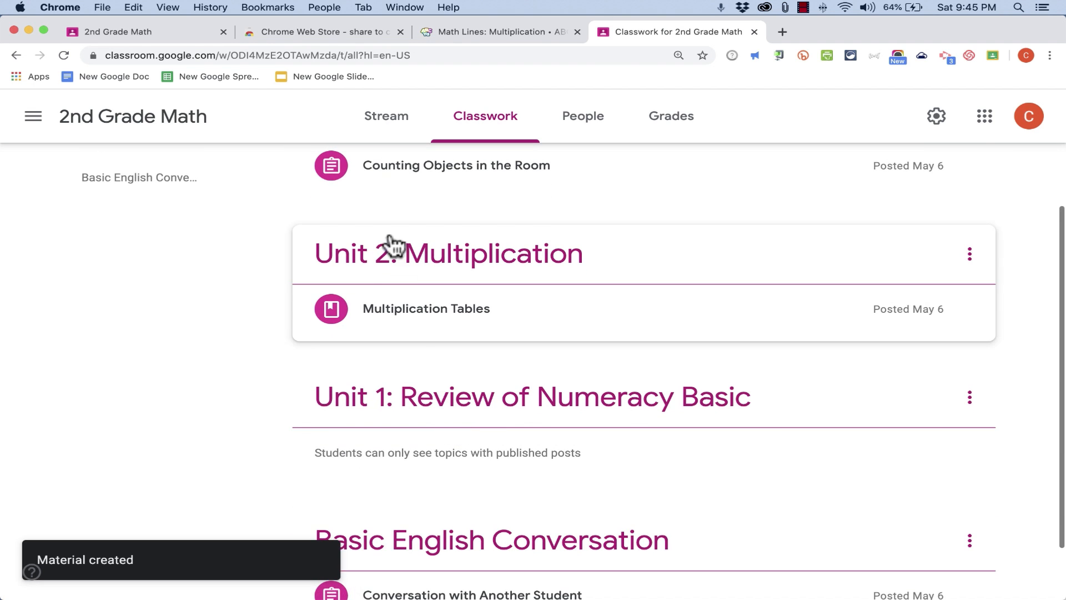
{"action": "scroll", "coordinate": [428, 344], "scroll_direction": "down", "scroll_amount": 2}
{"action": "scroll", "coordinate": [436, 355], "scroll_direction": "up", "scroll_amount": 4}
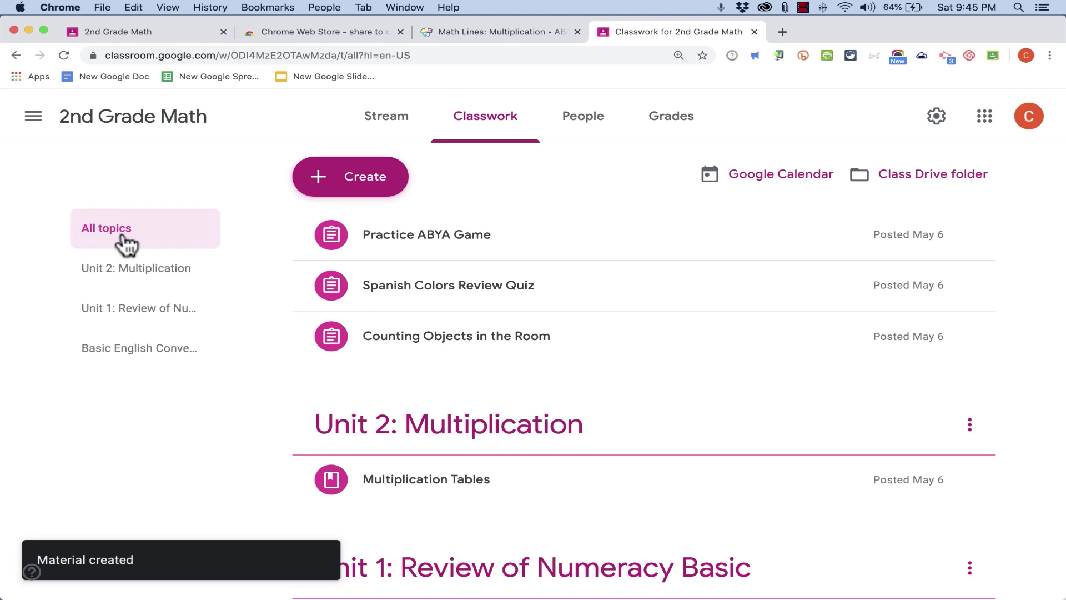
{"action": "left_click", "coordinate": [114, 311]}
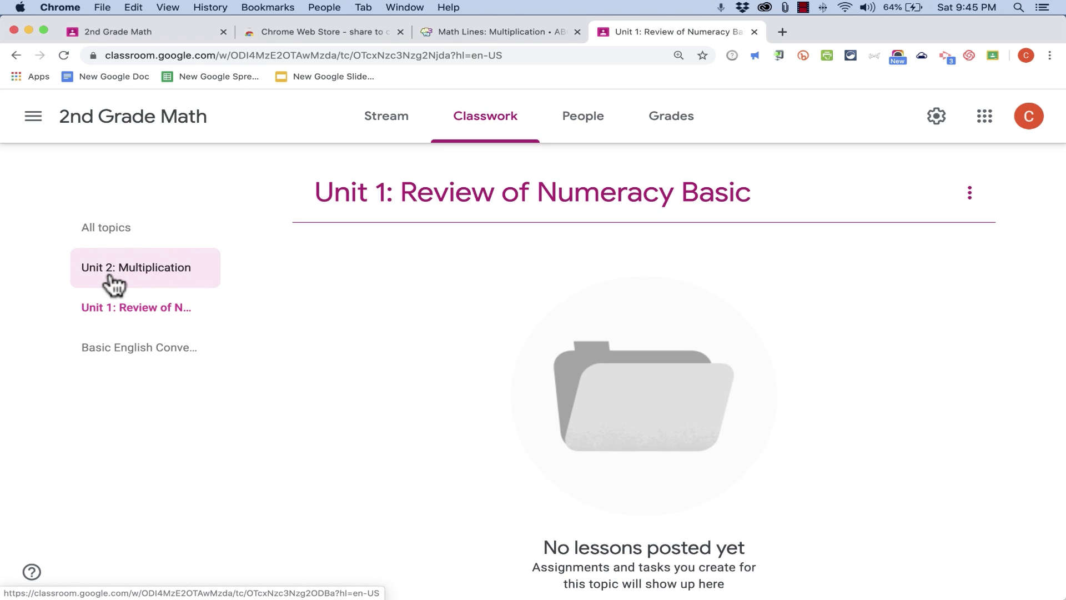
{"action": "left_click", "coordinate": [111, 283]}
{"action": "left_click", "coordinate": [141, 349]}
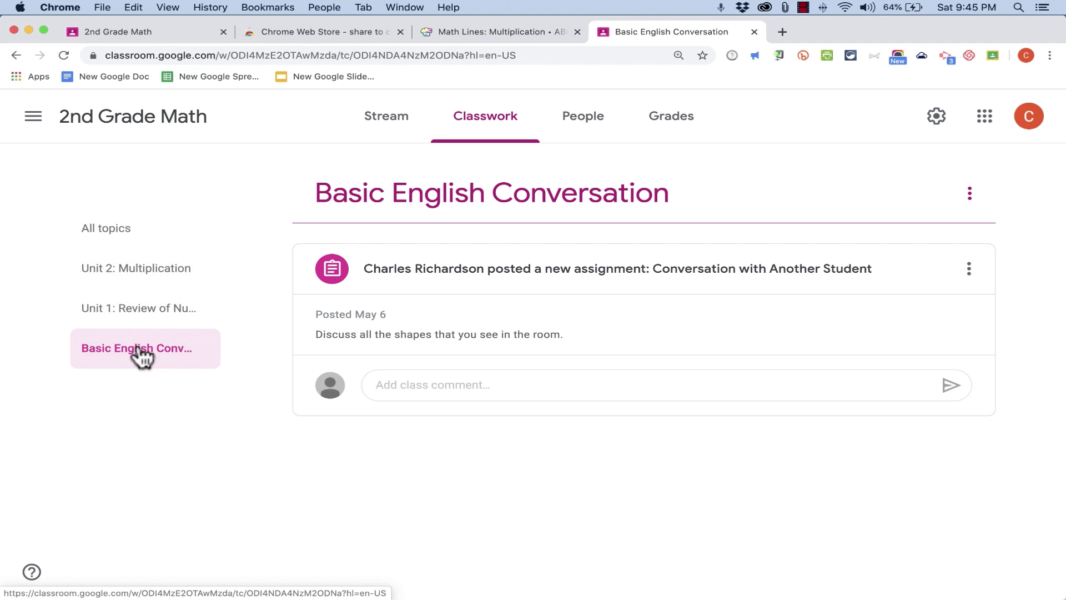
{"action": "left_click", "coordinate": [139, 313]}
{"action": "left_click", "coordinate": [123, 276]}
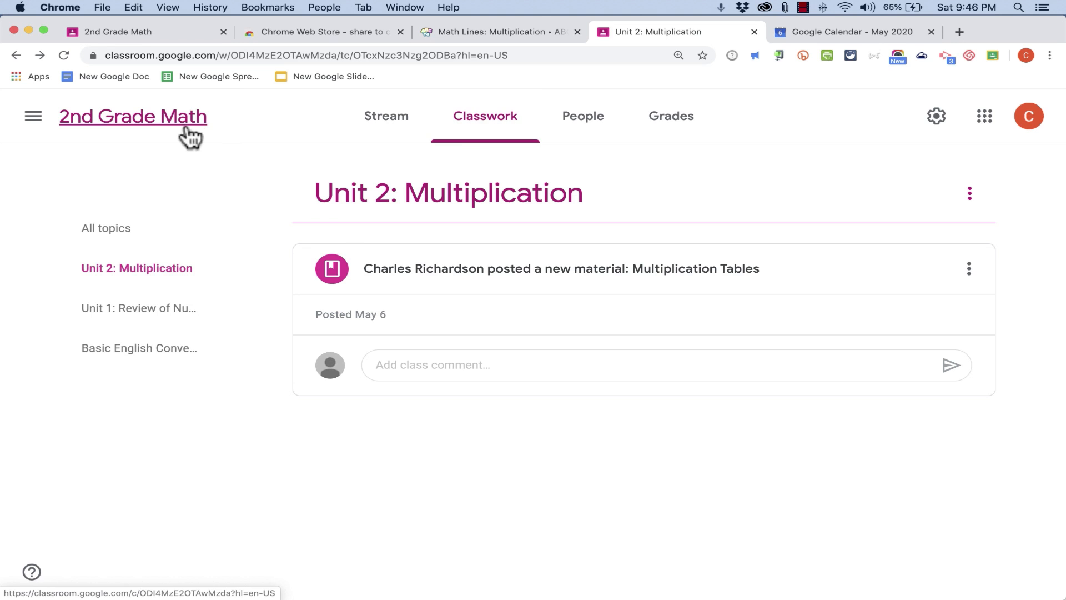
Open the Classroom calendar and examine the scheduled assignments and the class filter options
{"action": "left_click", "coordinate": [33, 118]}
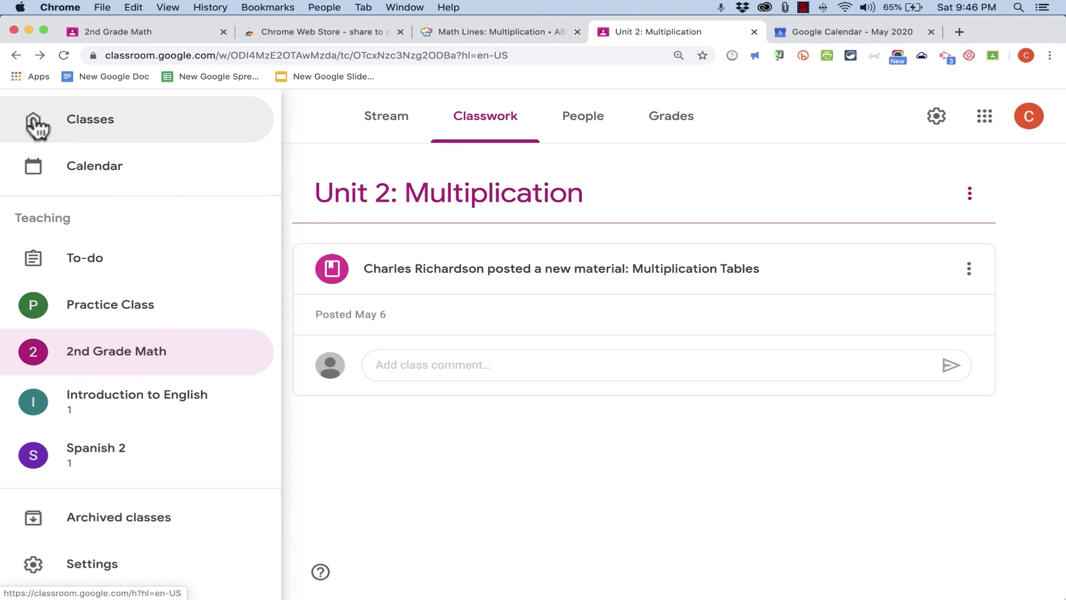
{"action": "left_click", "coordinate": [96, 180]}
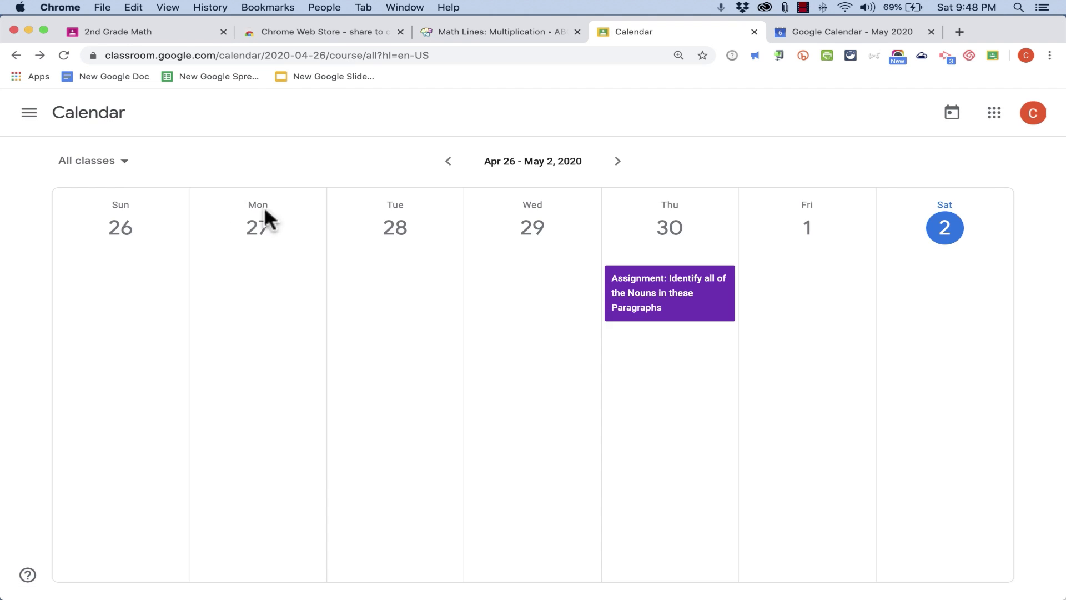
{"action": "left_click", "coordinate": [125, 165]}
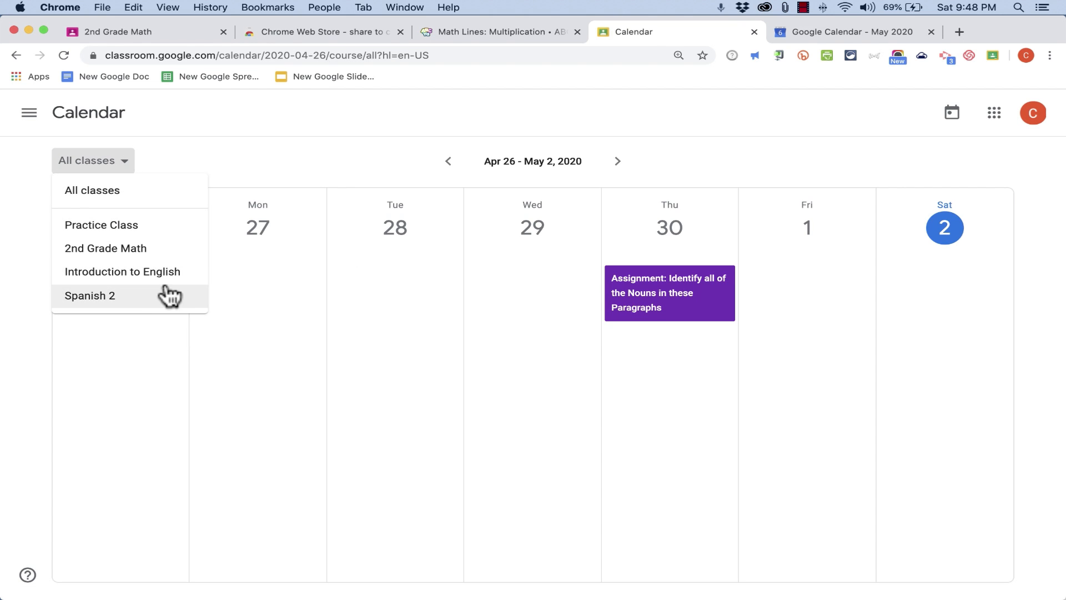
{"action": "left_click", "coordinate": [582, 132]}
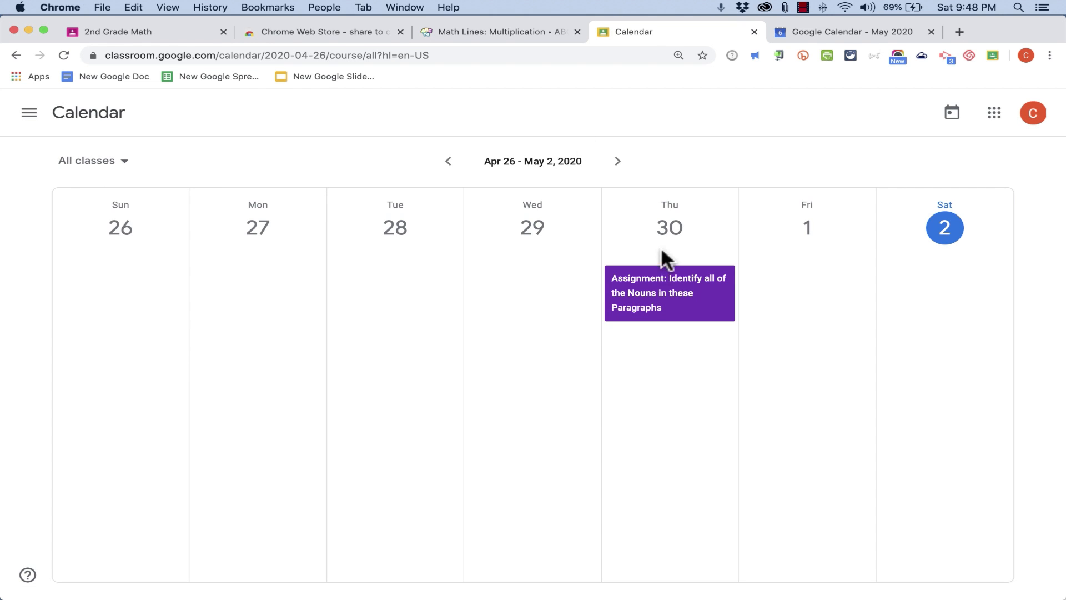
{"action": "left_click", "coordinate": [655, 292]}
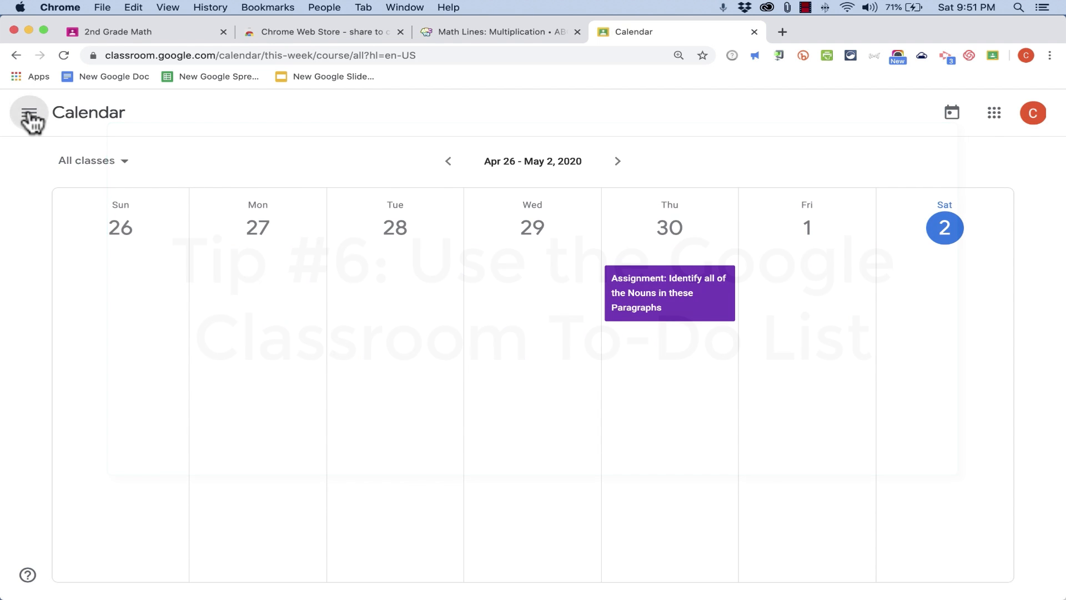
Open the To-do list and review the assignments waiting for review across all classes
{"action": "left_click", "coordinate": [29, 115]}
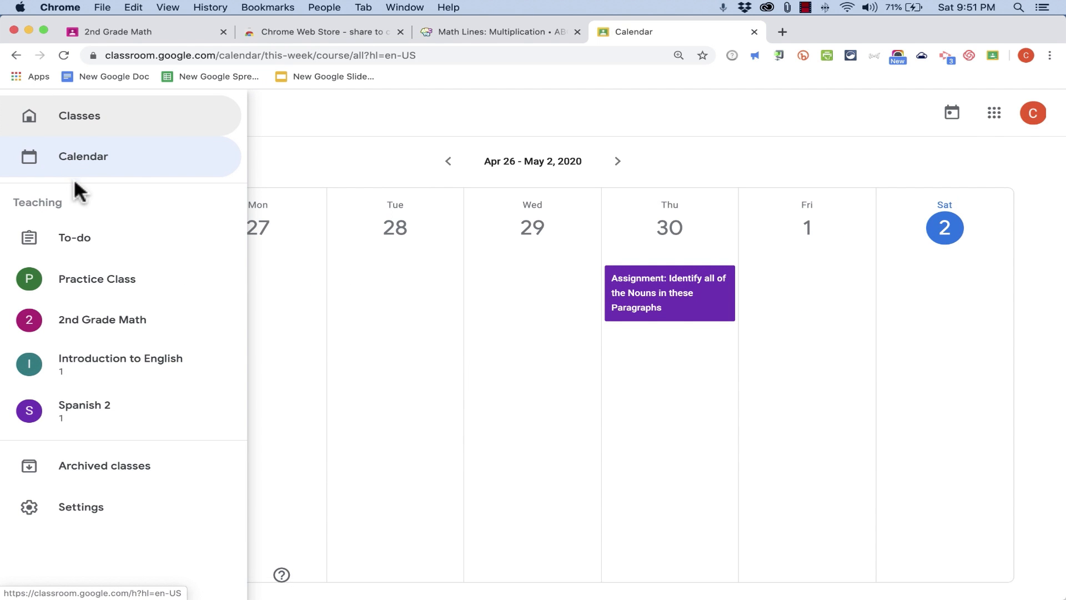
{"action": "left_click", "coordinate": [76, 239]}
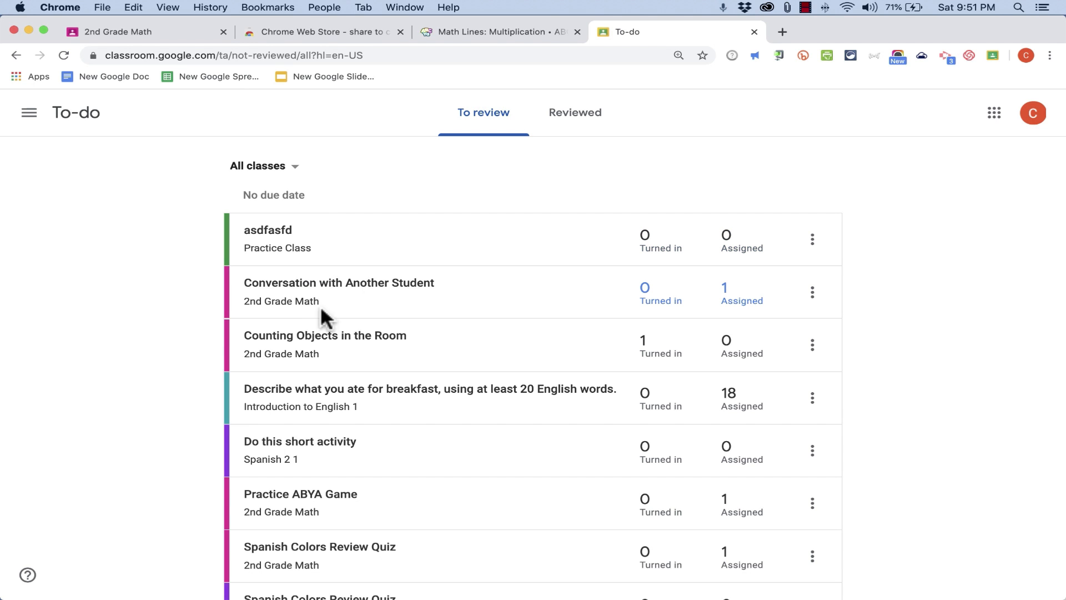
{"action": "scroll", "coordinate": [483, 352], "scroll_direction": "down", "scroll_amount": 1}
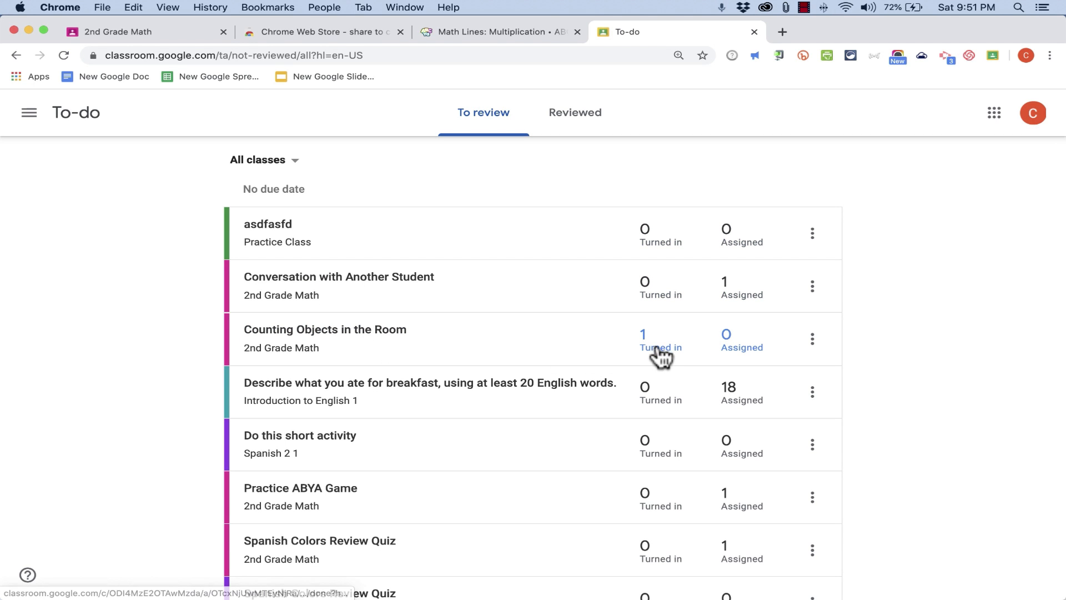
Open the student answers for Why is it important to improve our English skills? and return to the To-do list
{"action": "scroll", "coordinate": [595, 340], "scroll_direction": "down", "scroll_amount": 5}
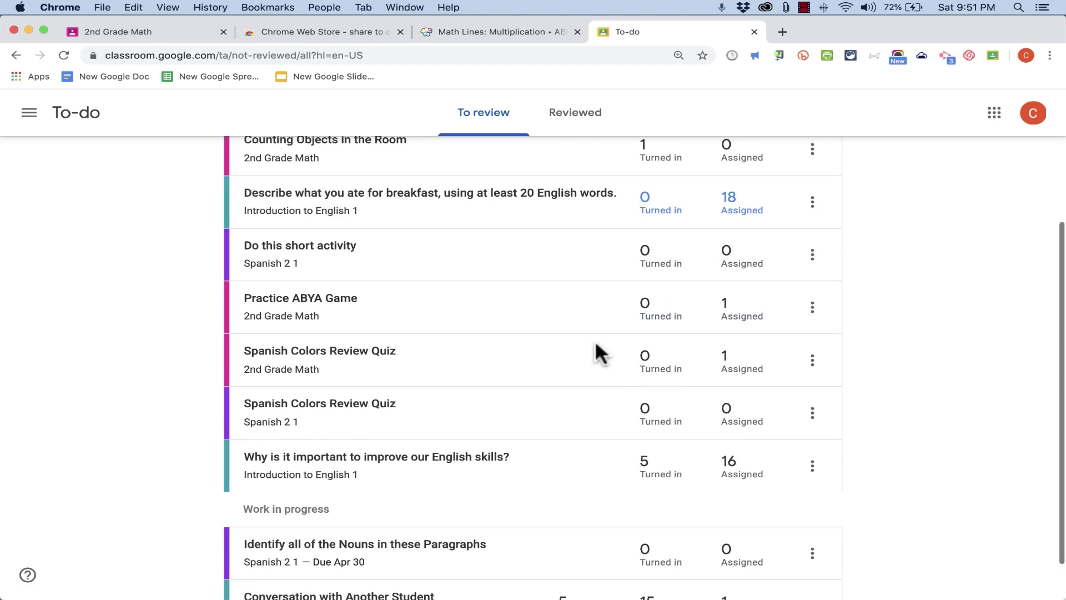
{"action": "scroll", "coordinate": [595, 339], "scroll_direction": "down", "scroll_amount": 1}
{"action": "left_click", "coordinate": [645, 412]}
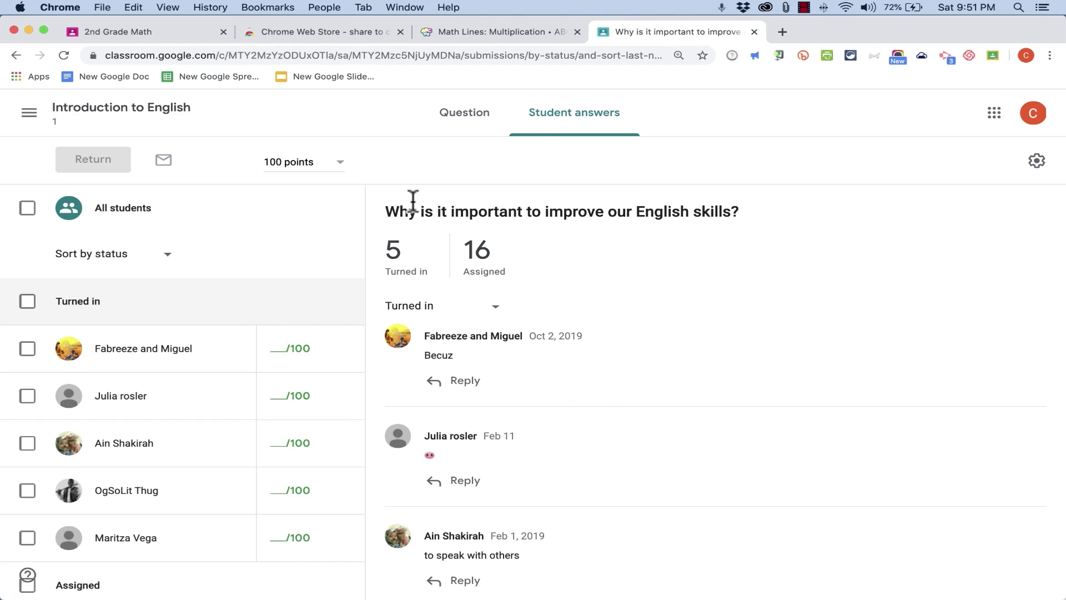
{"action": "left_click", "coordinate": [16, 55]}
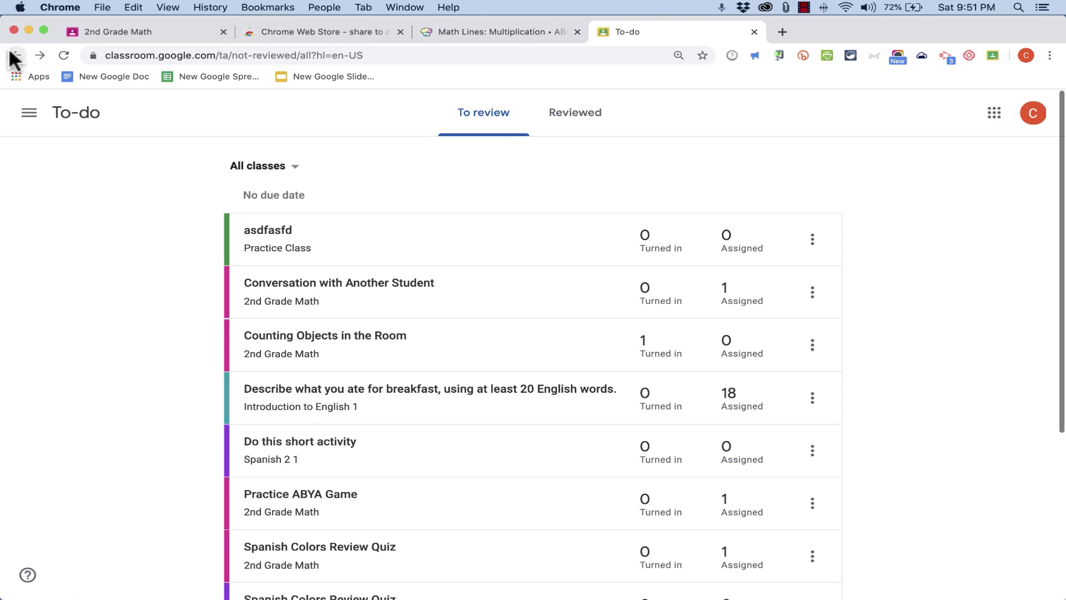
Mark Conversation with Another Student and Do this short activity as reviewed in the To-do list
{"action": "left_click", "coordinate": [29, 113]}
{"action": "left_click", "coordinate": [87, 241]}
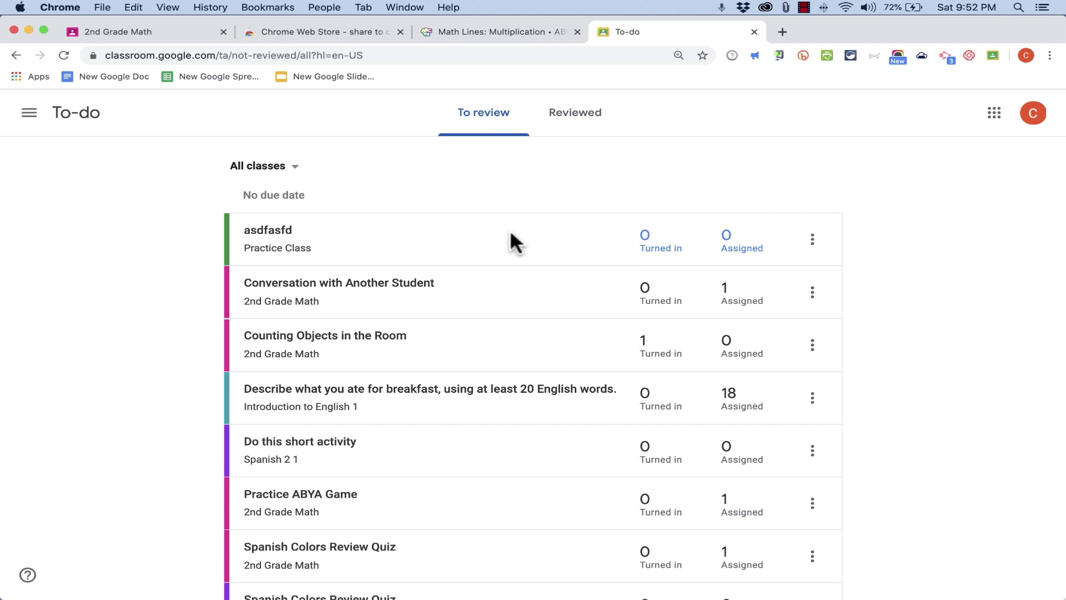
{"action": "left_click", "coordinate": [814, 293]}
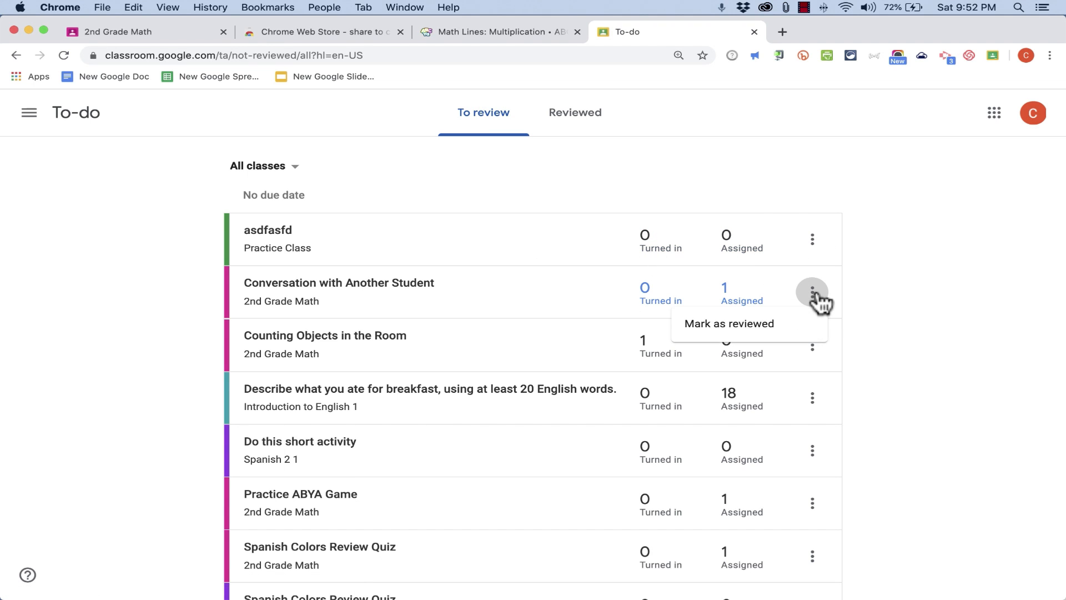
{"action": "left_click", "coordinate": [741, 333]}
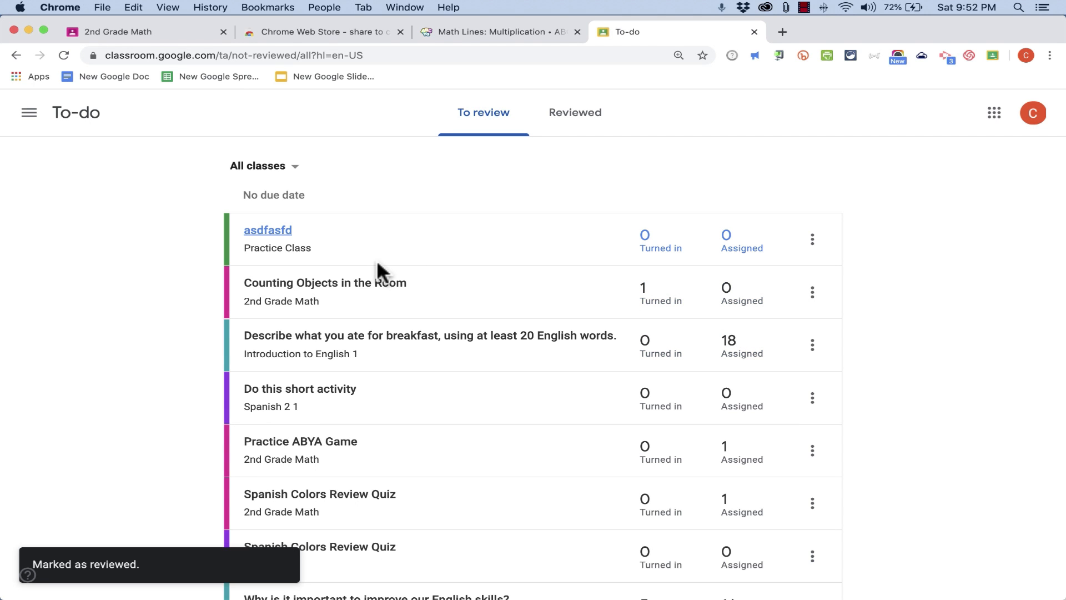
{"action": "left_click", "coordinate": [812, 397]}
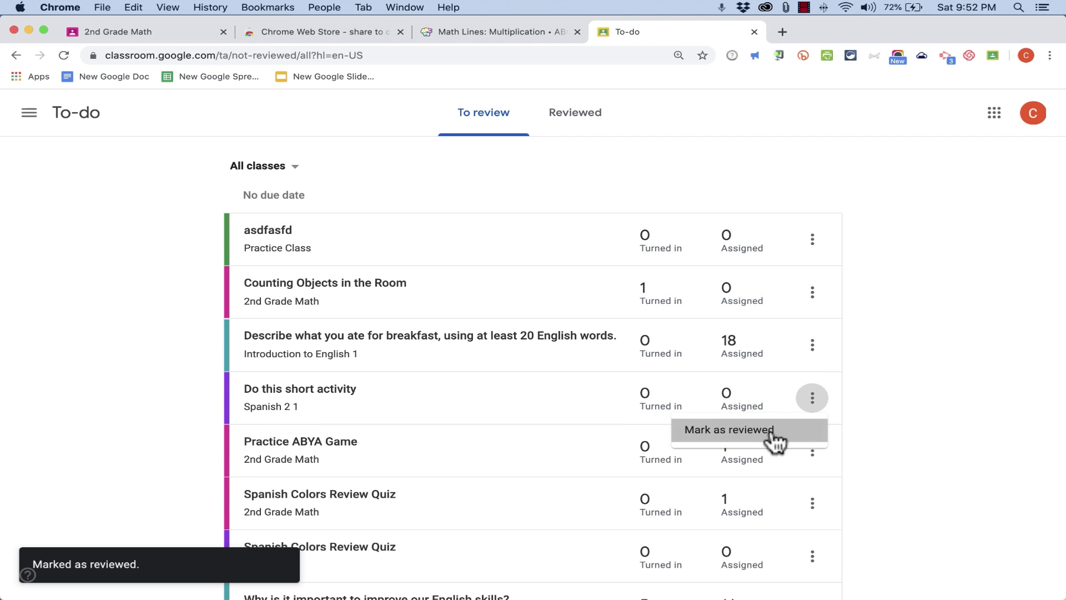
{"action": "left_click", "coordinate": [774, 440]}
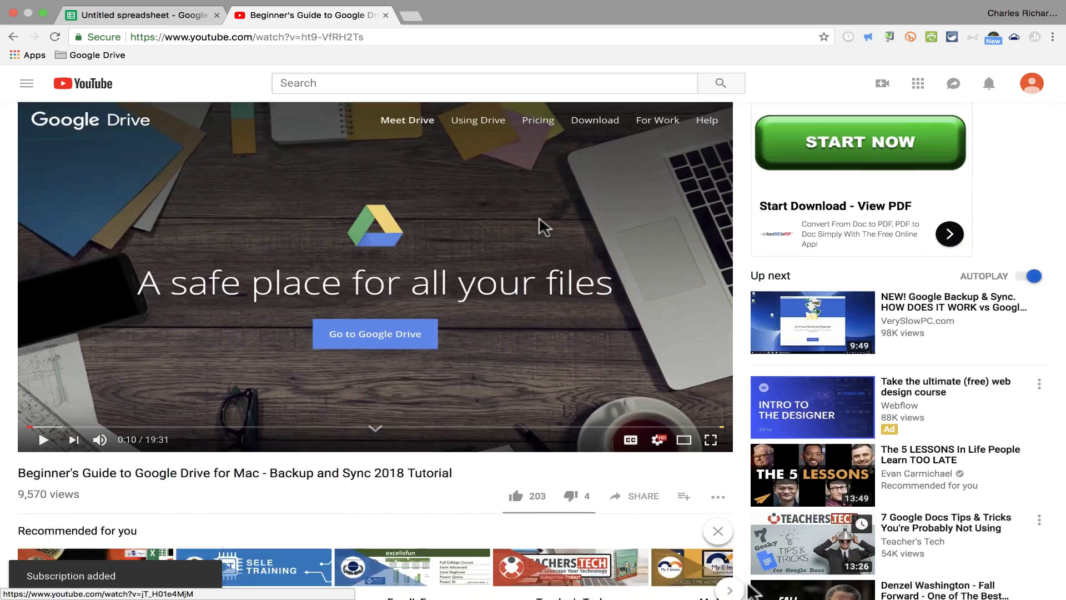
{"action": "scroll", "coordinate": [744, 585], "scroll_direction": "down", "scroll_amount": 4}
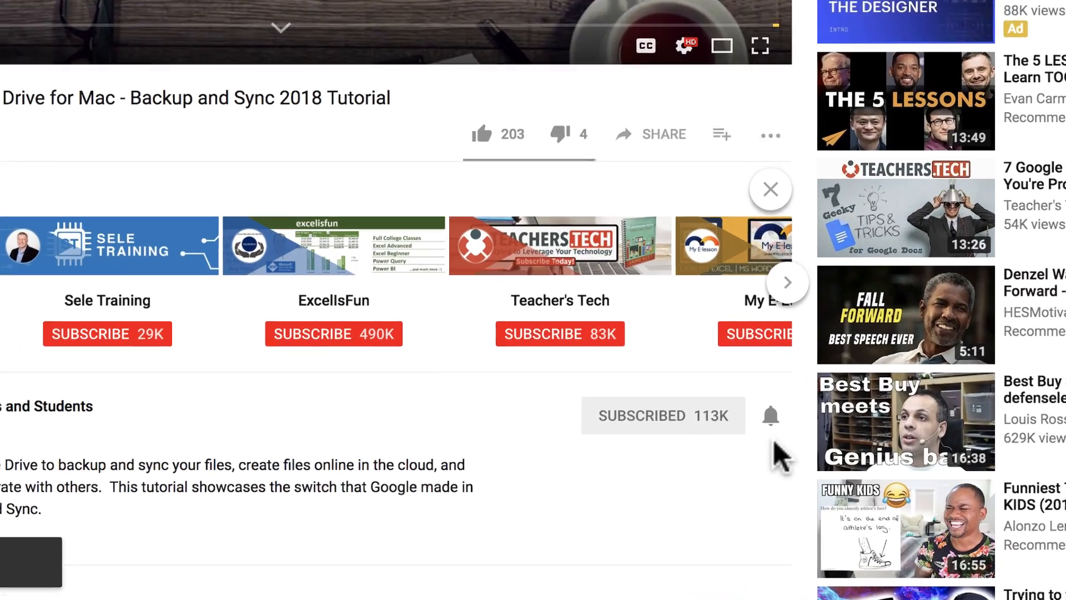